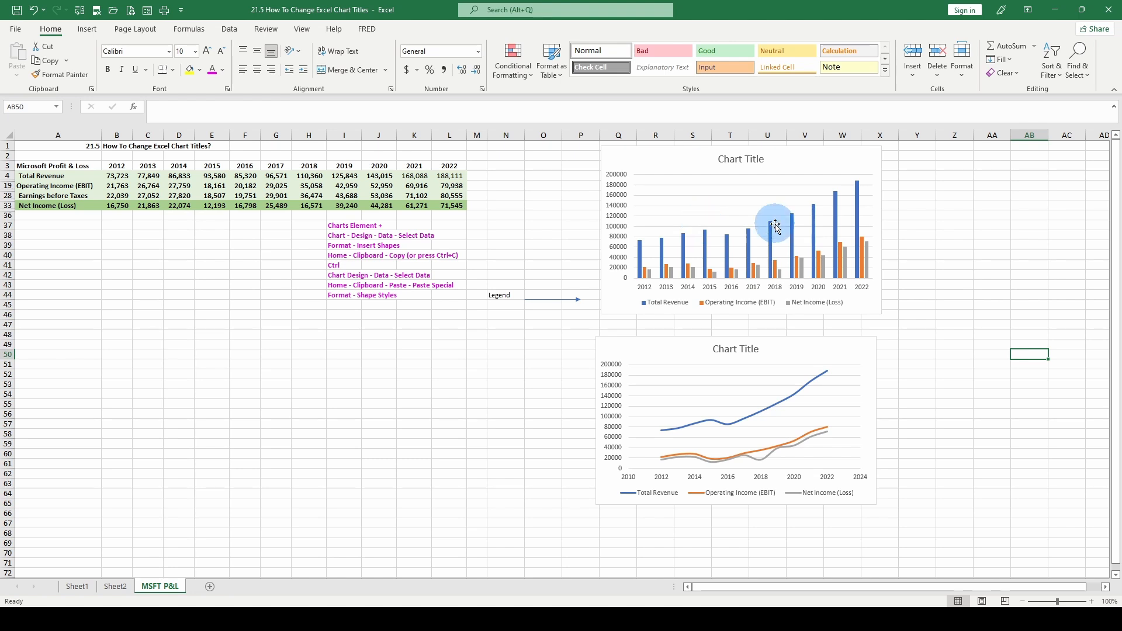
Add axis titles to the column chart through its chart elements.
{"action": "left_click", "coordinate": [851, 170]}
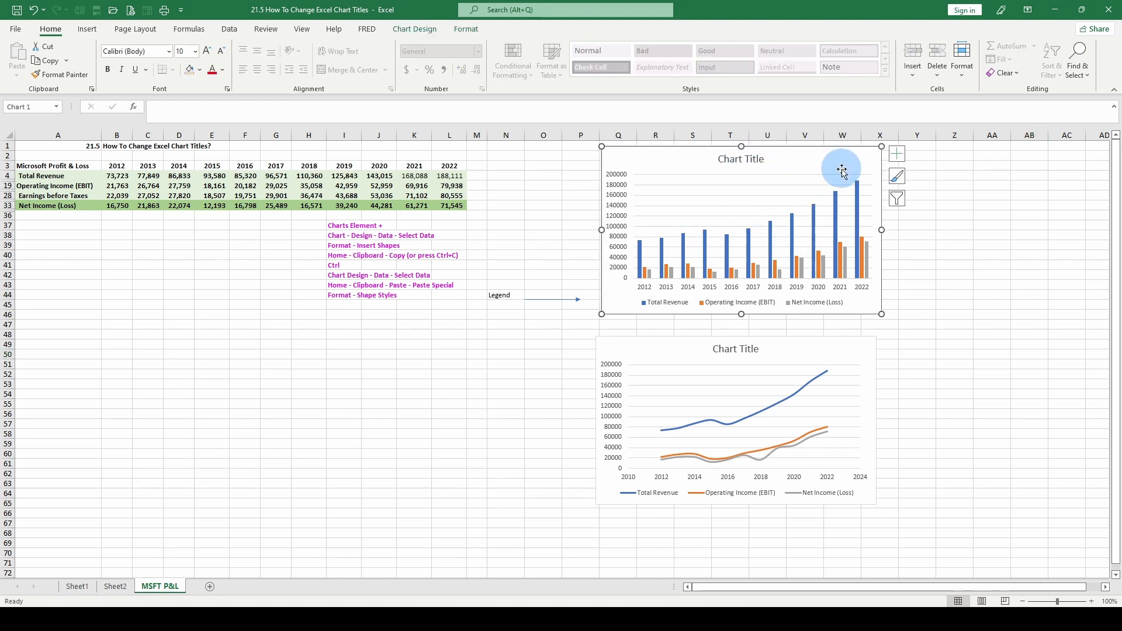
{"action": "left_click", "coordinate": [898, 157]}
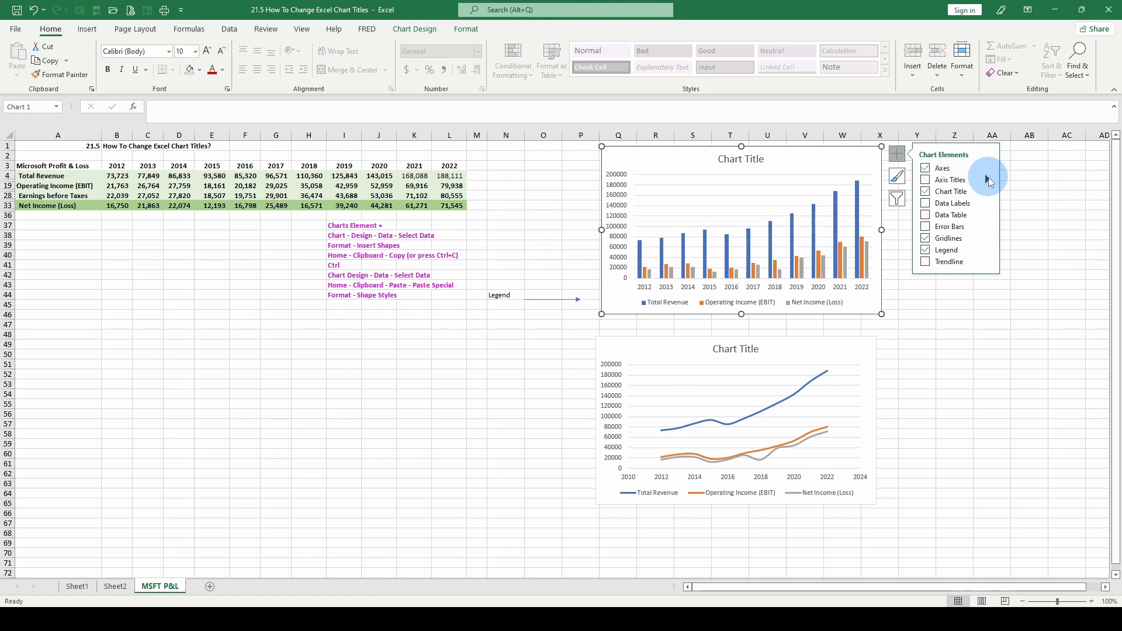
{"action": "left_click", "coordinate": [987, 179]}
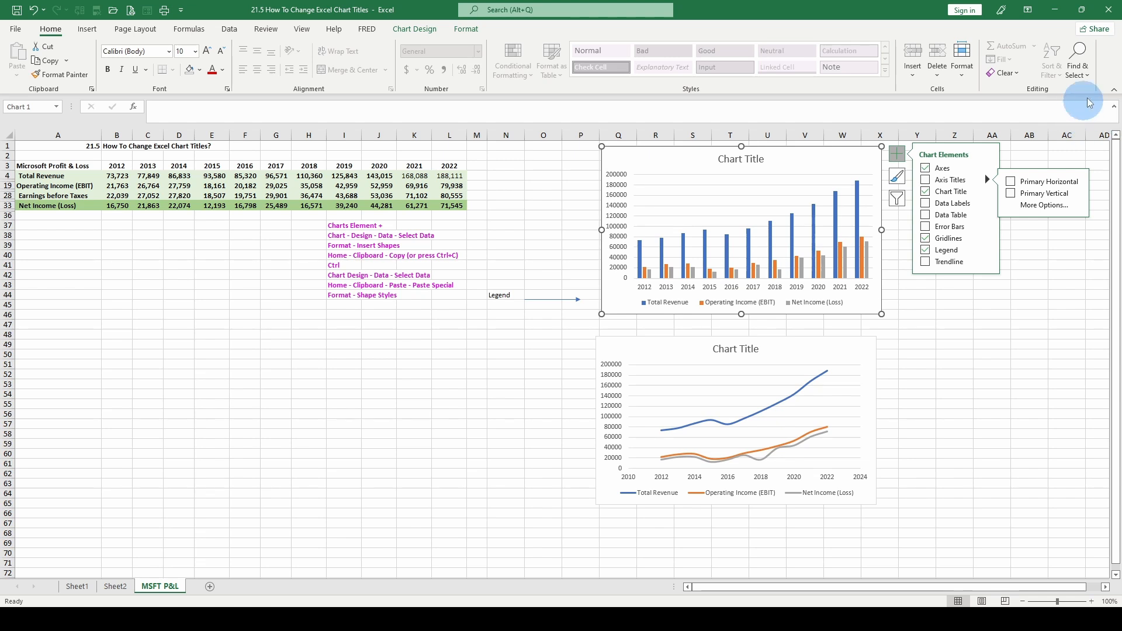
{"action": "left_click", "coordinate": [925, 180]}
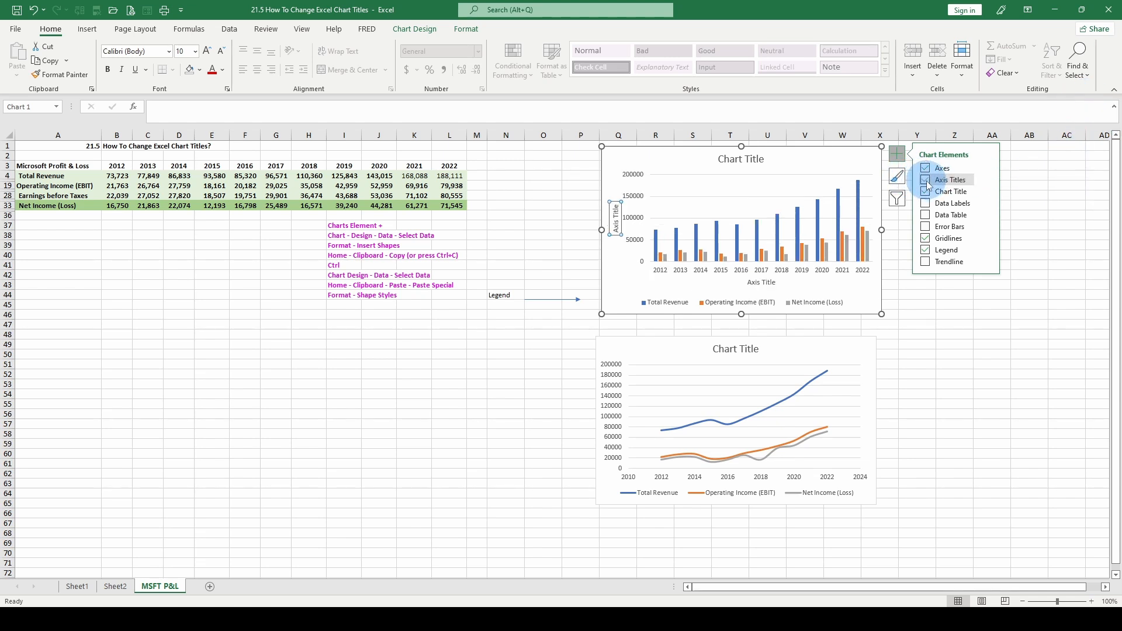
Toggle the column chart's primary vertical and horizontal axis titles individually until both are off.
{"action": "left_click", "coordinate": [987, 180]}
{"action": "left_click", "coordinate": [1013, 195]}
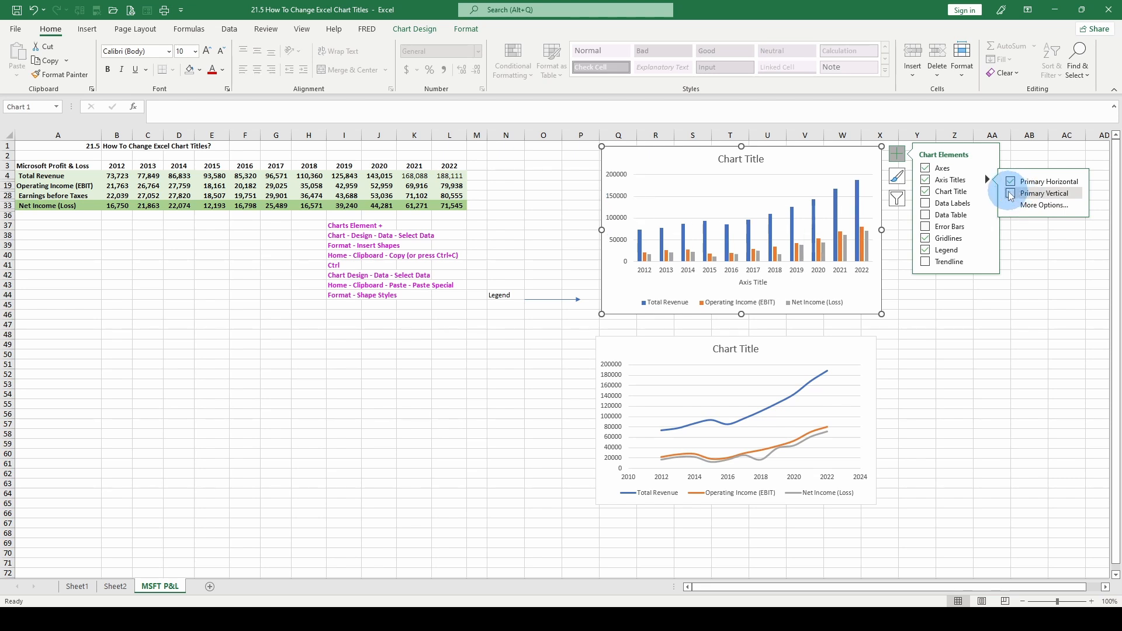
{"action": "left_click", "coordinate": [1010, 194]}
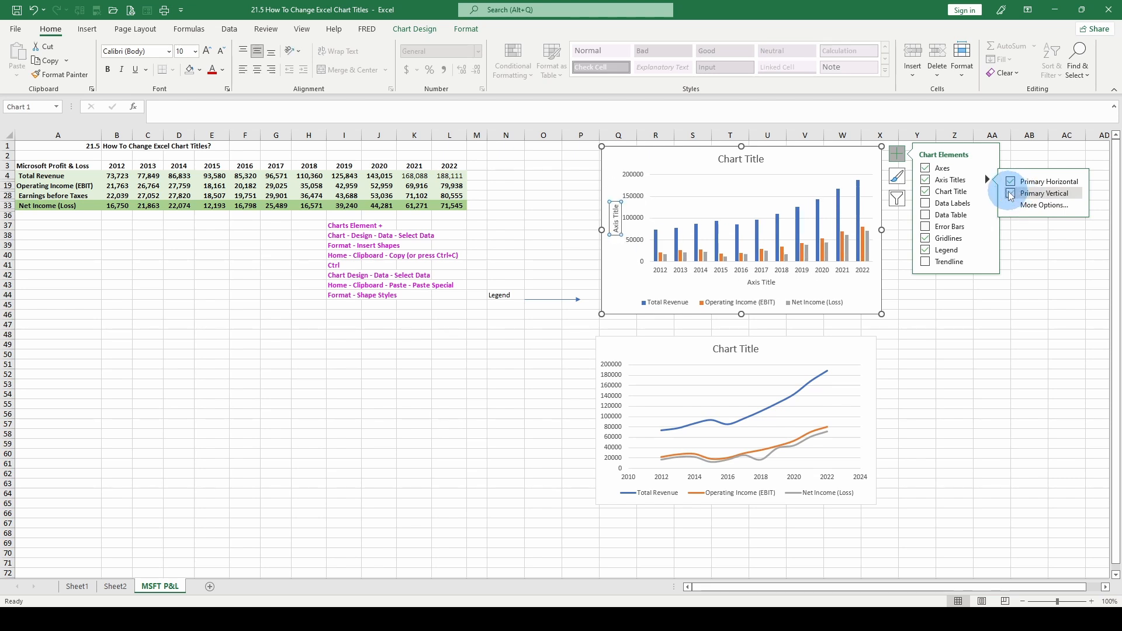
{"action": "left_click", "coordinate": [1011, 182]}
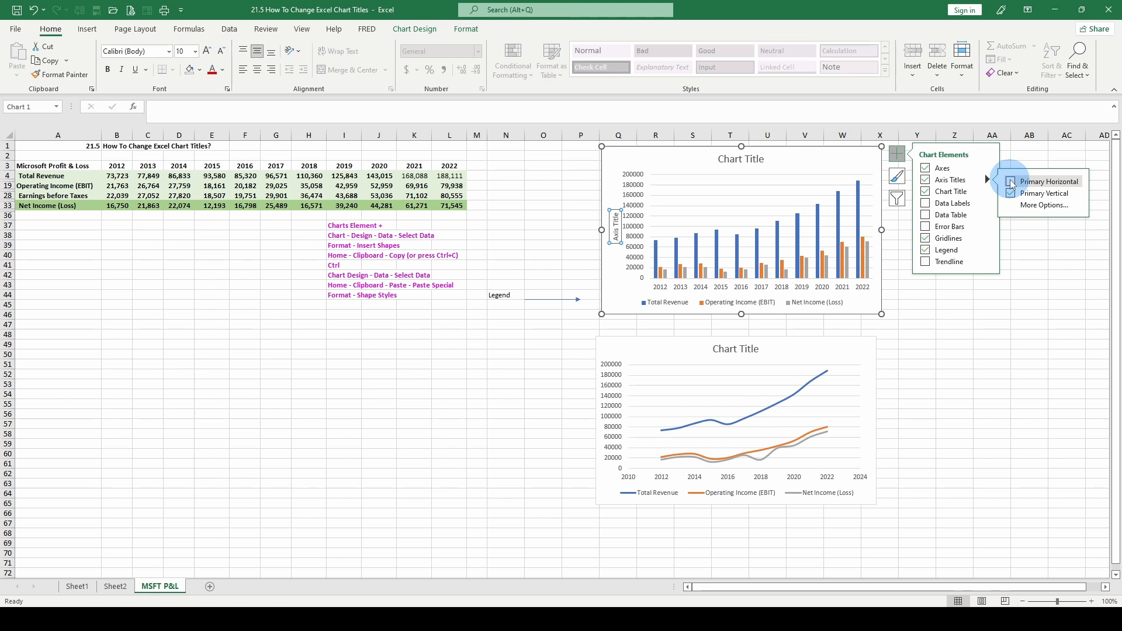
{"action": "left_click", "coordinate": [1011, 193]}
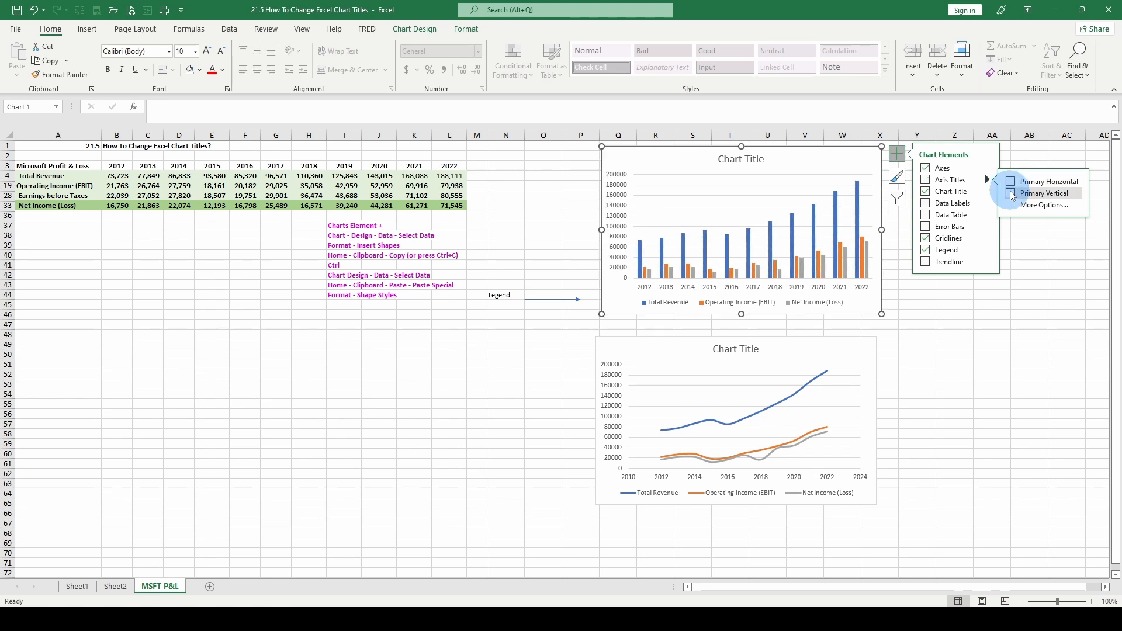
Enlarge the column chart slightly by extending its bottom-left corner.
{"action": "left_click", "coordinate": [602, 314]}
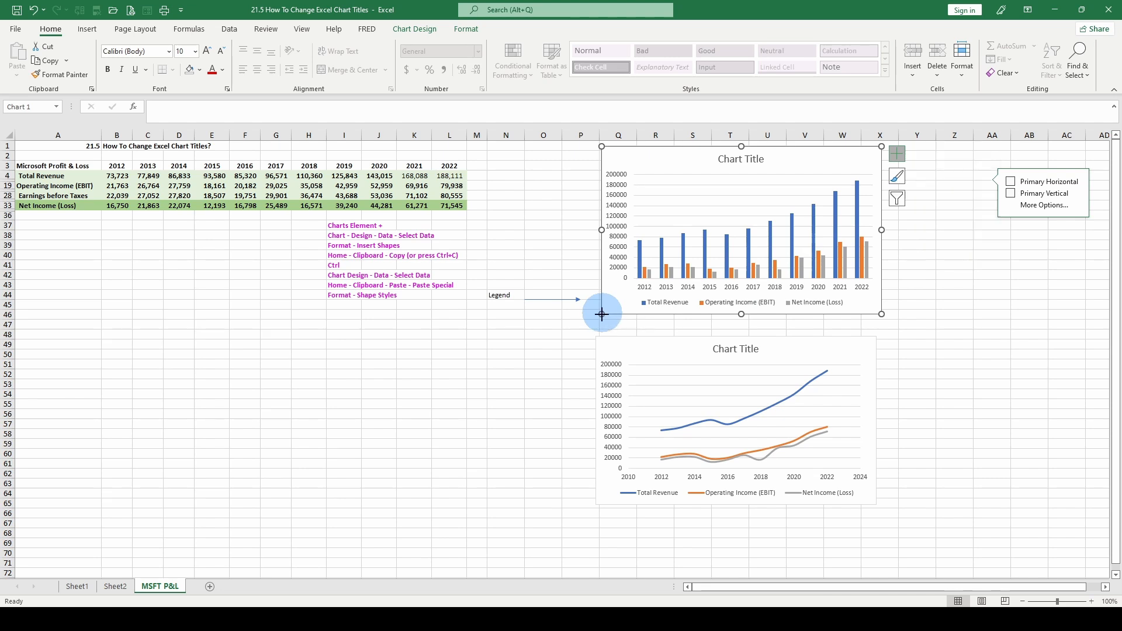
{"action": "left_click_drag", "start_coordinate": [601, 314], "coordinate": [591, 334]}
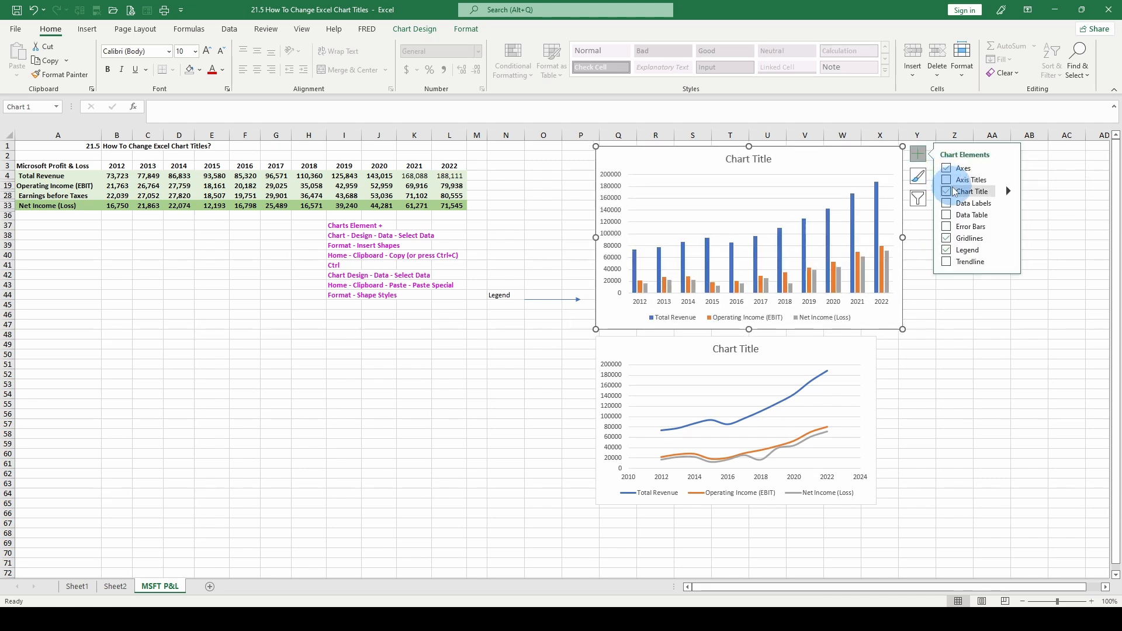
Turn the column chart's axis titles on and off again.
{"action": "left_click", "coordinate": [951, 183]}
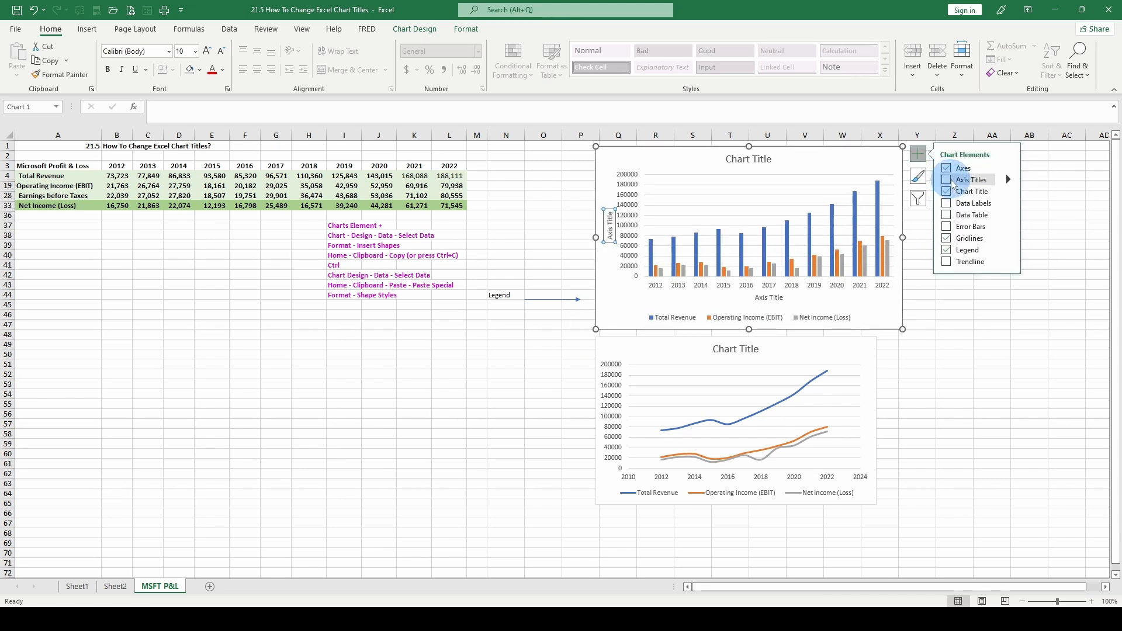
{"action": "left_click", "coordinate": [1009, 191]}
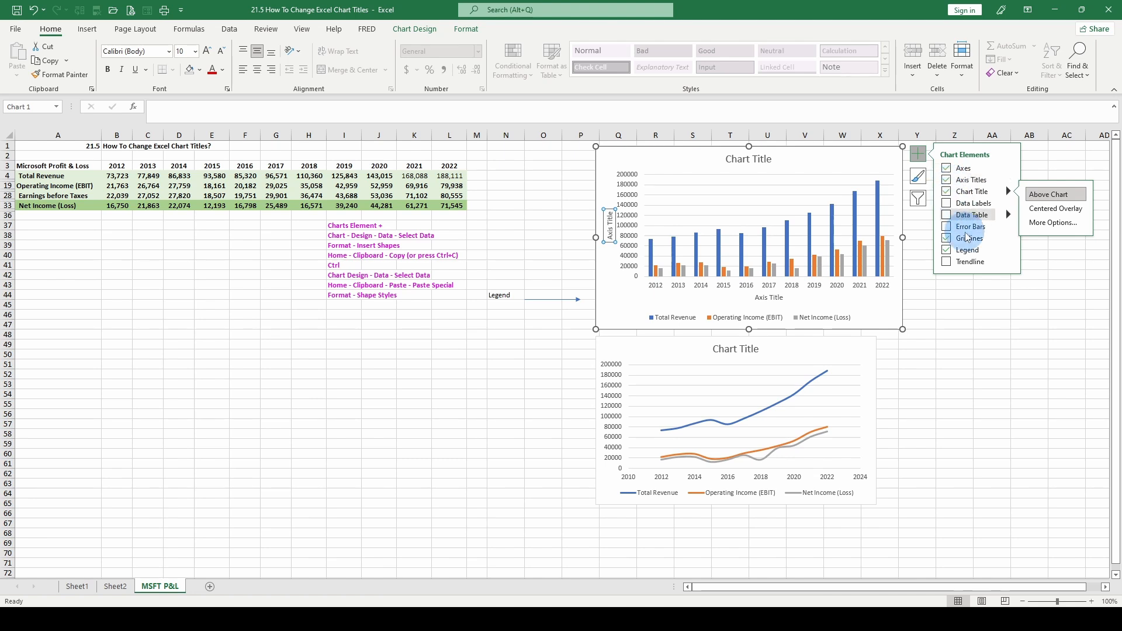
{"action": "left_click", "coordinate": [945, 180]}
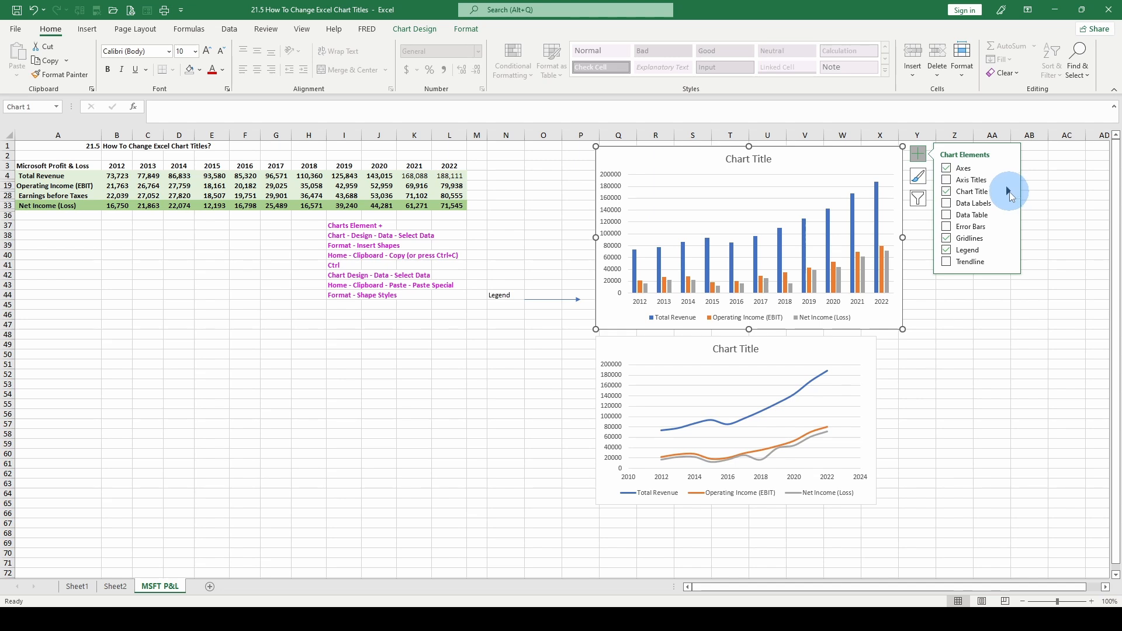
Switch the column chart's title position to Centered Overlay and back to Above Chart.
{"action": "left_click", "coordinate": [1009, 191]}
{"action": "left_click", "coordinate": [1055, 208]}
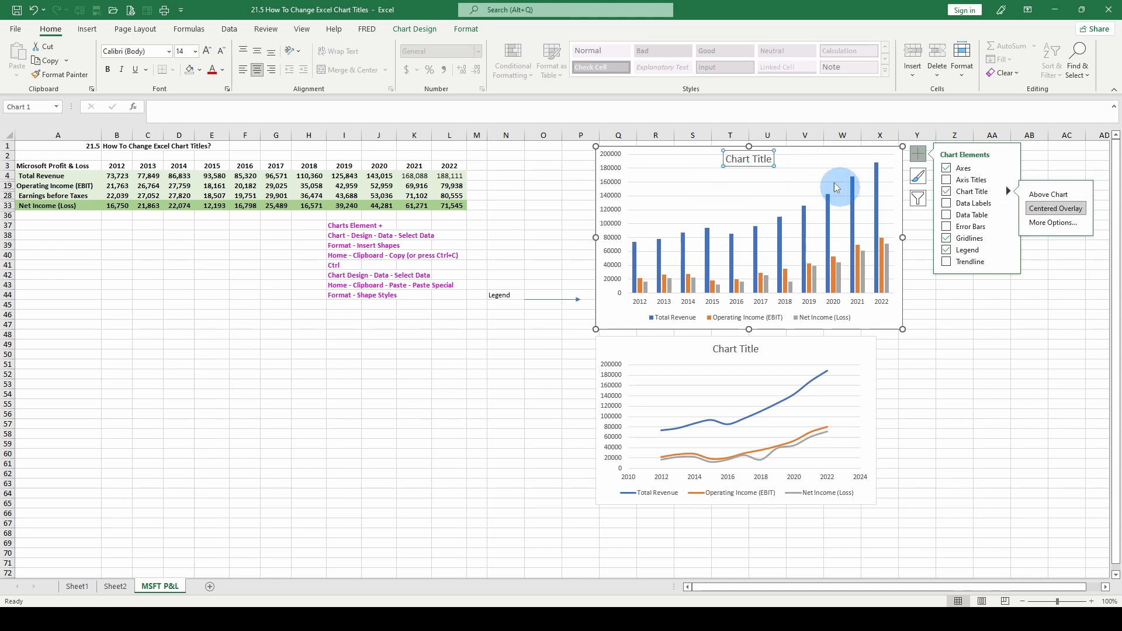
{"action": "left_click", "coordinate": [1035, 194]}
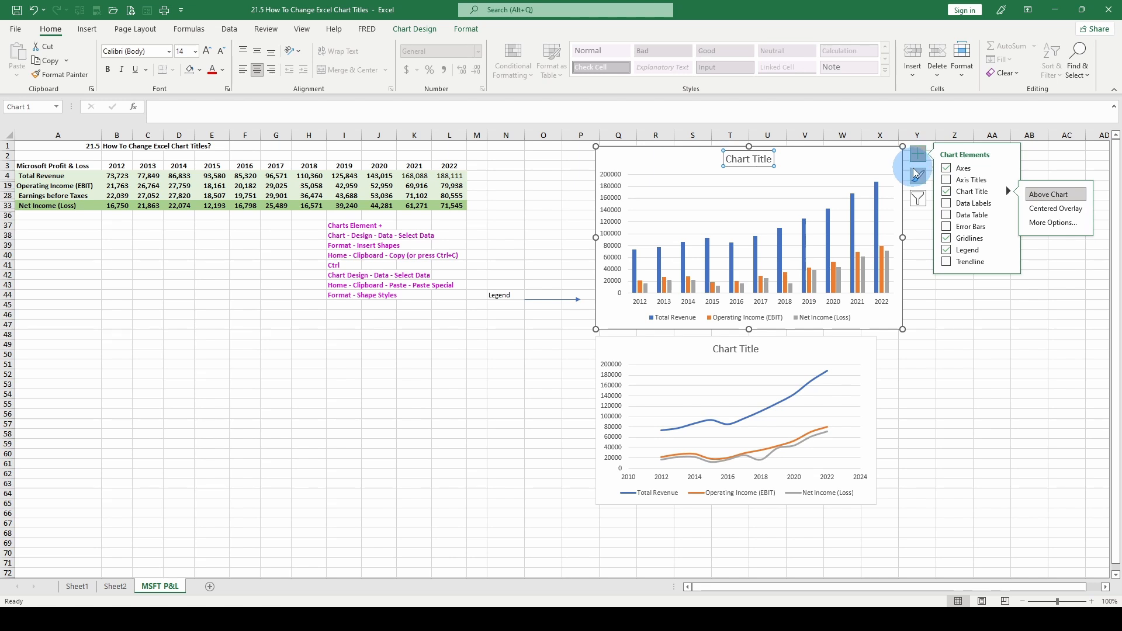
Add axis titles to the line chart below the column chart.
{"action": "left_click", "coordinate": [826, 414]}
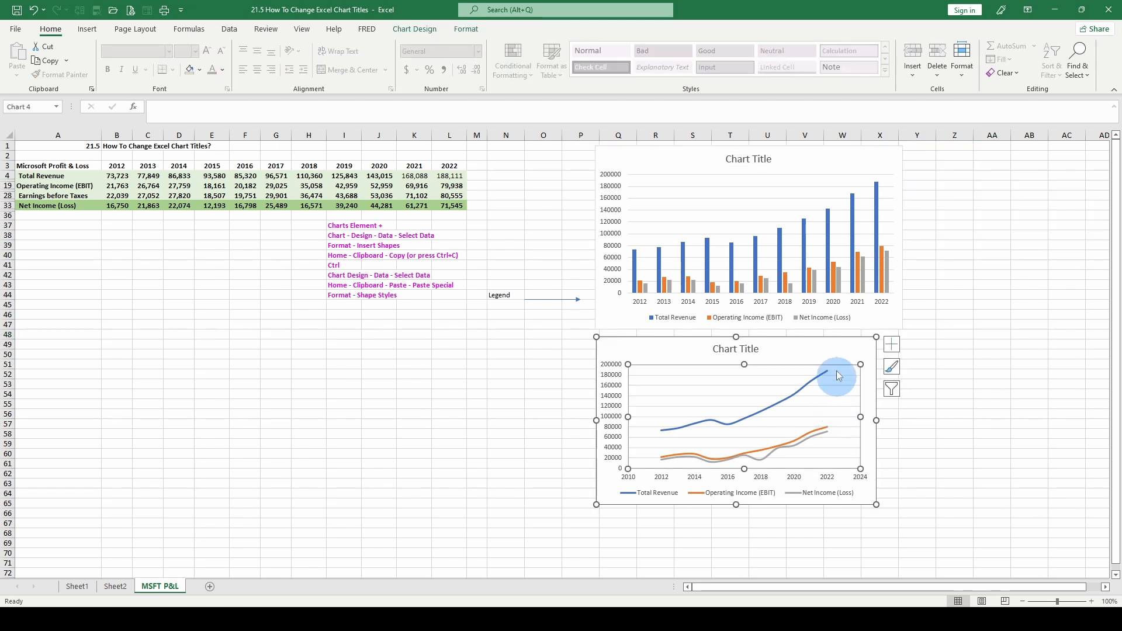
{"action": "left_click", "coordinate": [891, 345]}
{"action": "left_click", "coordinate": [920, 370]}
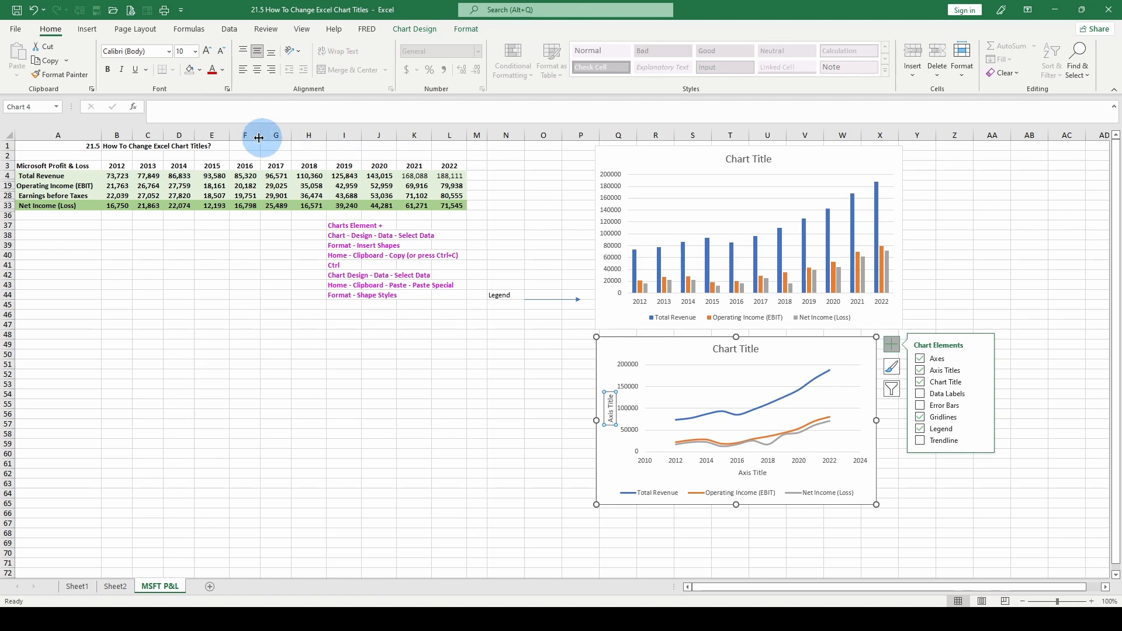
Rename the line chart's vertical axis title to New Title.
{"action": "left_click", "coordinate": [169, 108]}
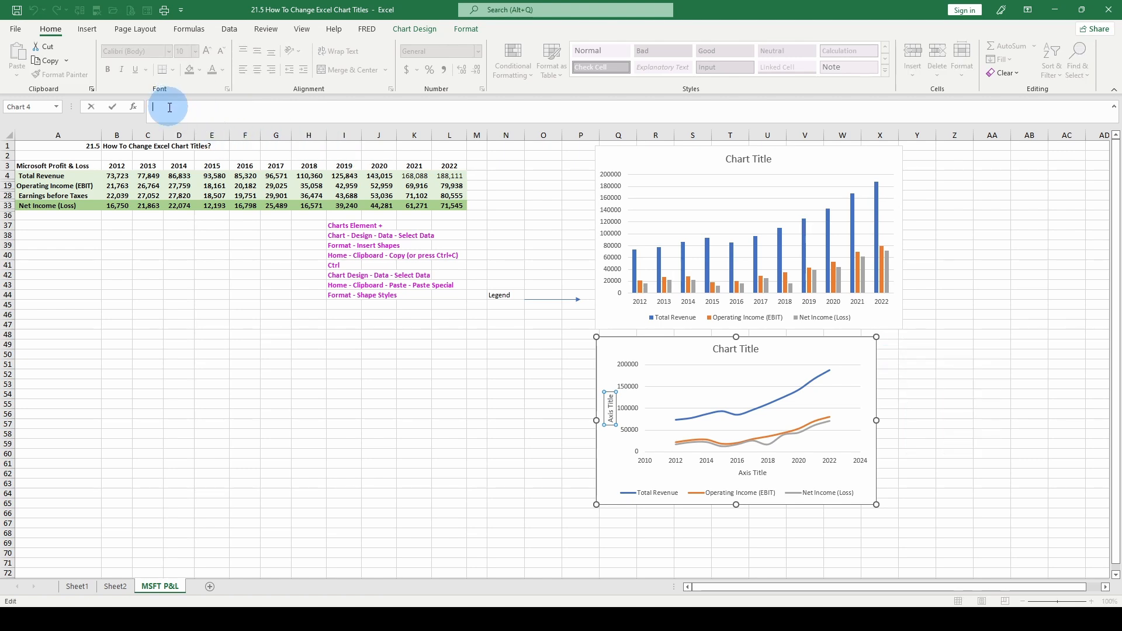
{"action": "type", "text": "New Title"}
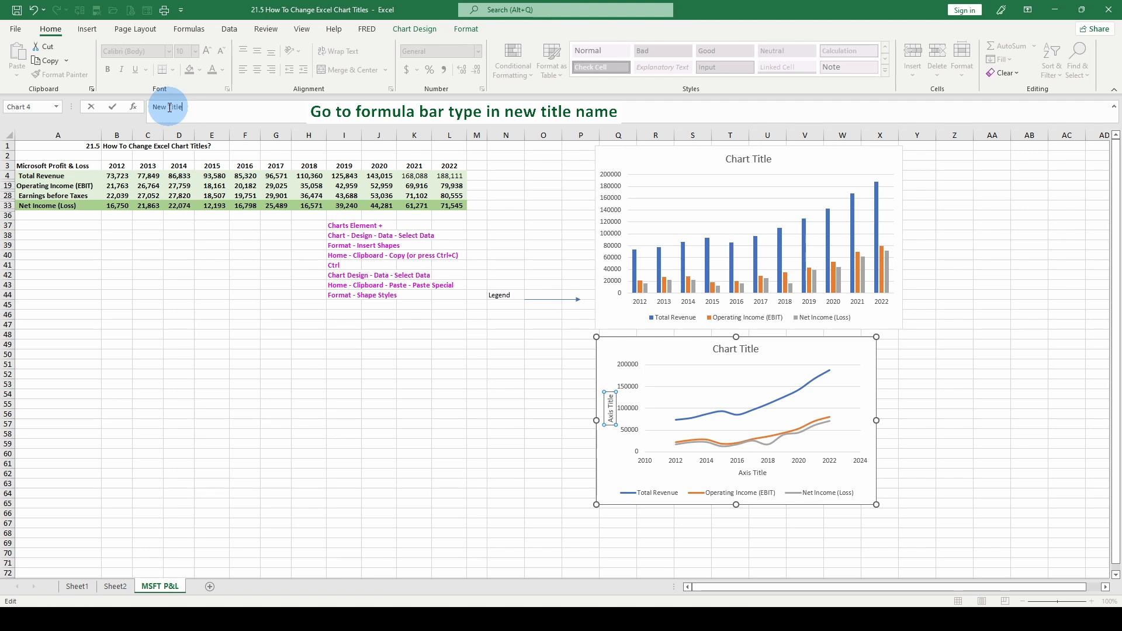
{"action": "key", "text": "Return"}
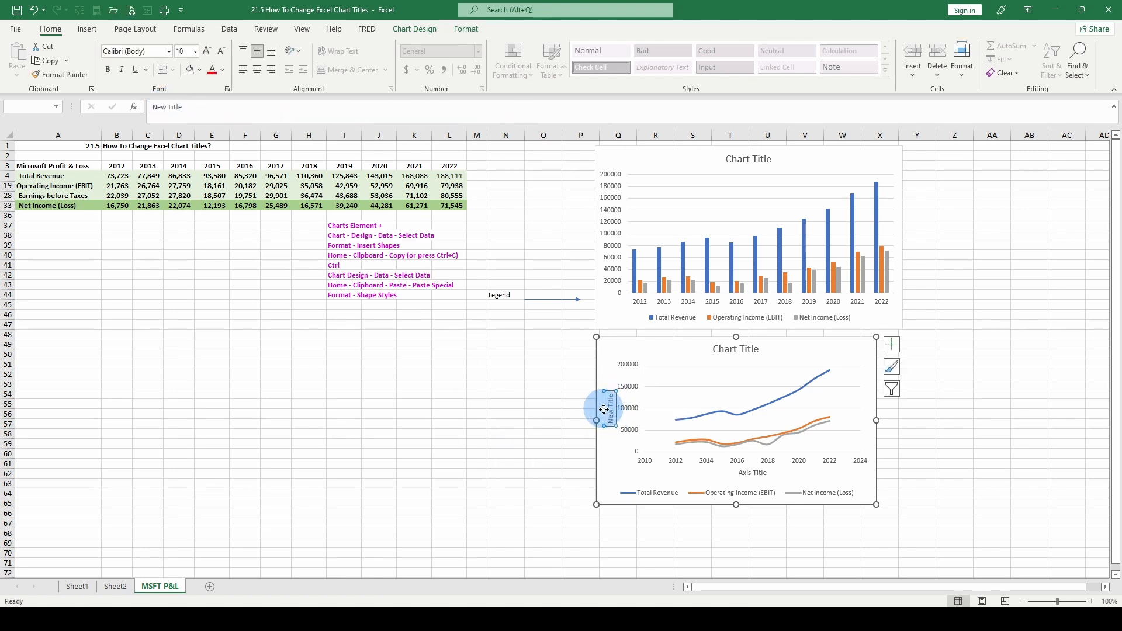
{"action": "mouse_move", "coordinate": [604, 410]}
{"action": "left_mouse_down"}
{"action": "mouse_move", "coordinate": [601, 425]}
{"action": "mouse_move", "coordinate": [601, 373]}
{"action": "mouse_move", "coordinate": [602, 450]}
{"action": "mouse_move", "coordinate": [617, 406]}
{"action": "left_mouse_up"}
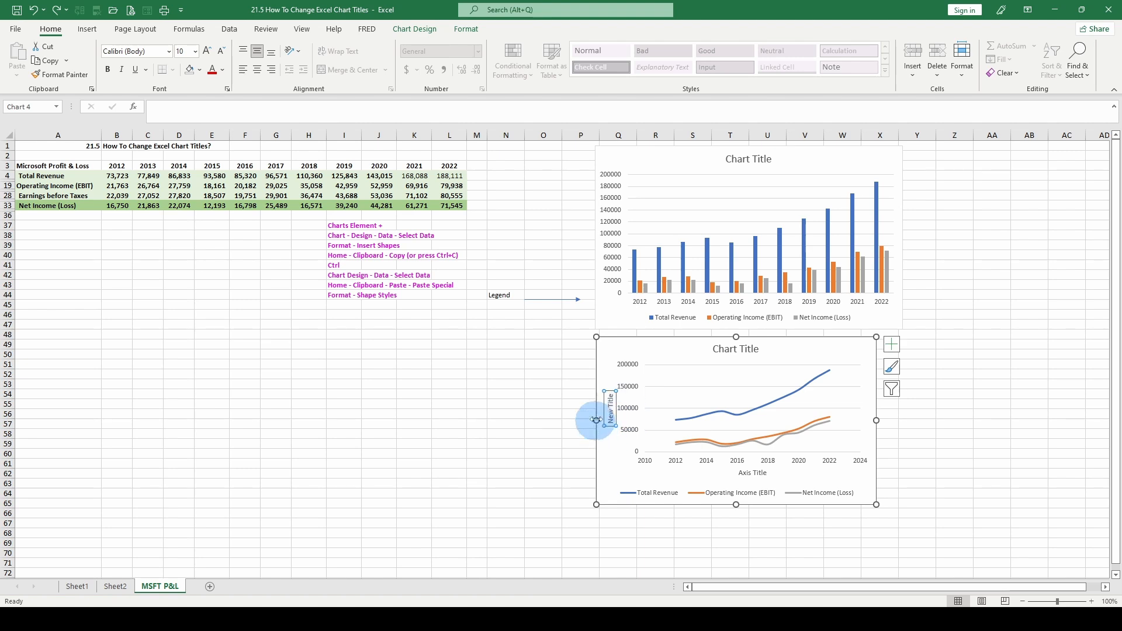
{"action": "key", "text": "Return"}
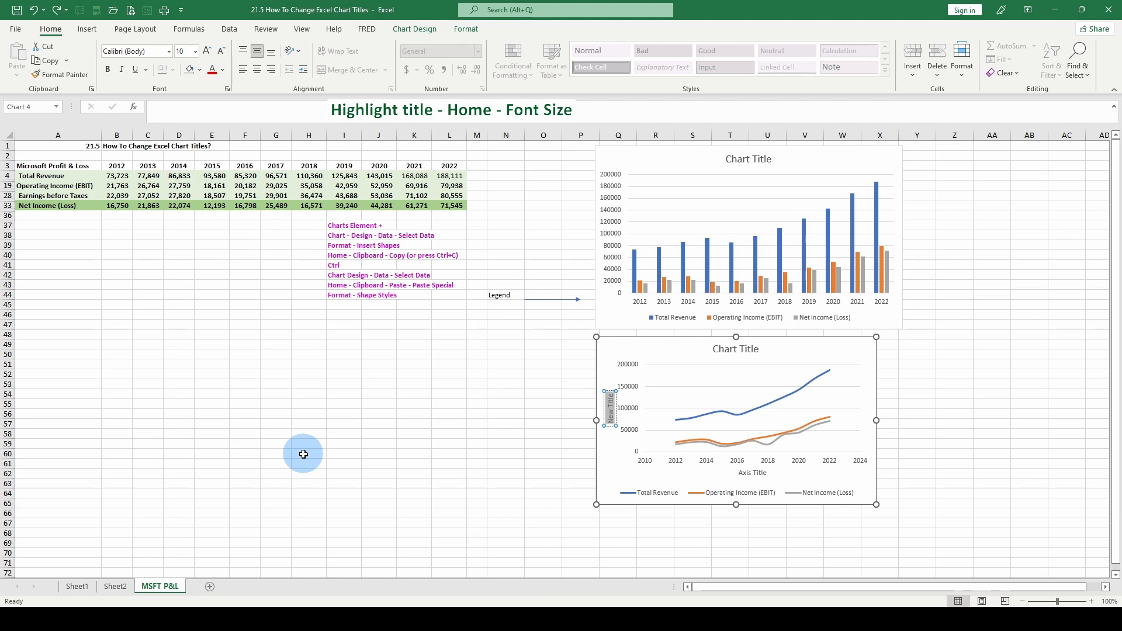
{"action": "left_click", "coordinate": [195, 52]}
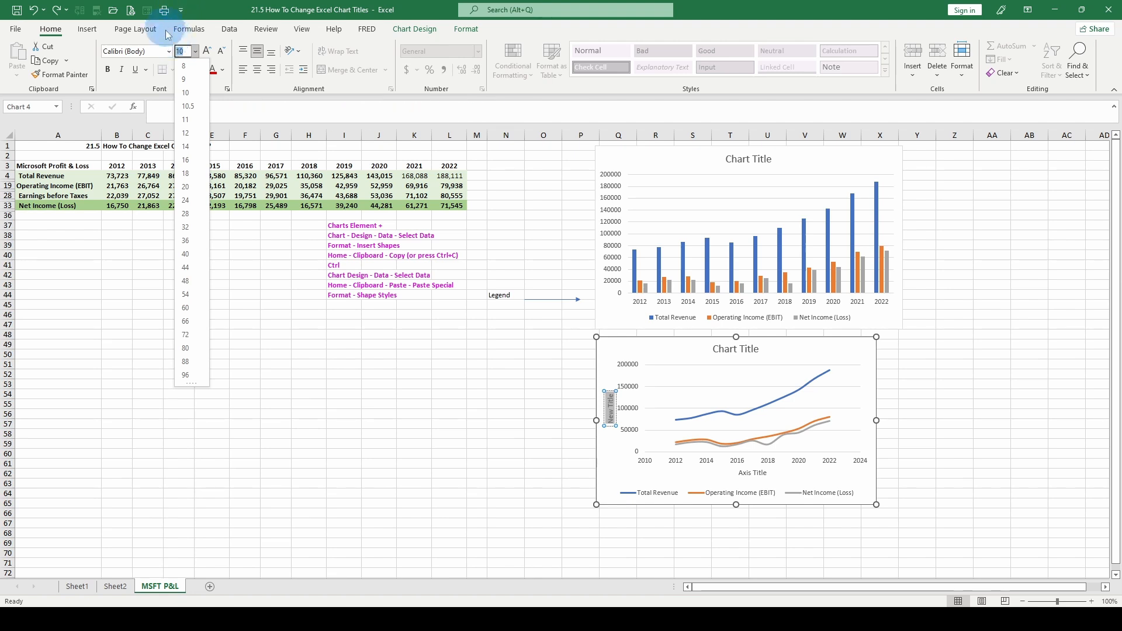
{"action": "left_click", "coordinate": [169, 52]}
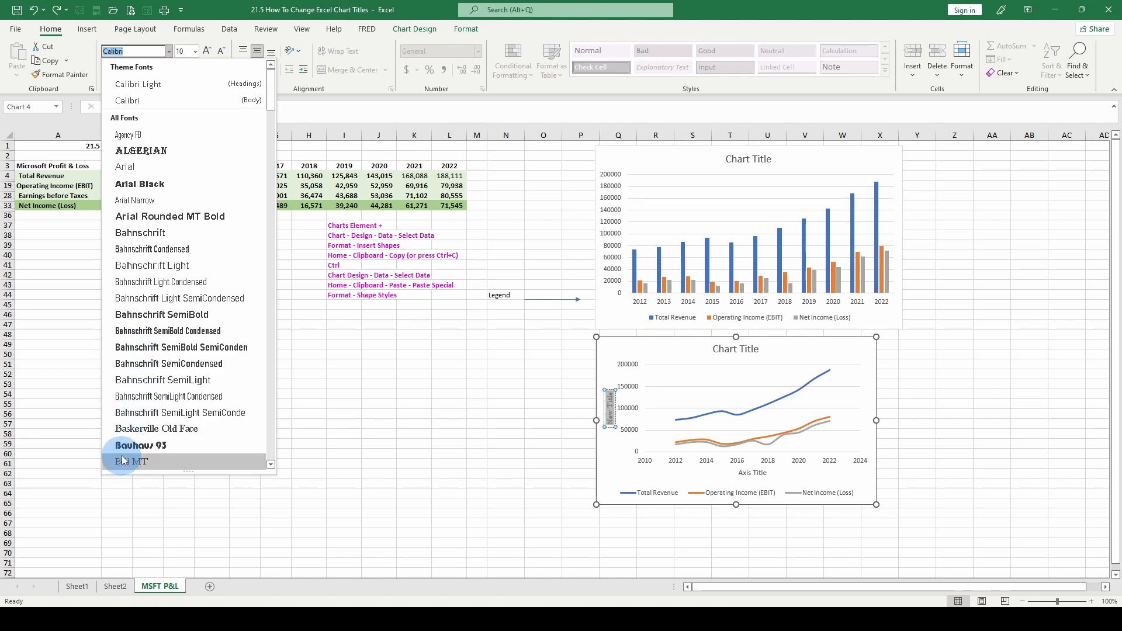
{"action": "left_click", "coordinate": [606, 408]}
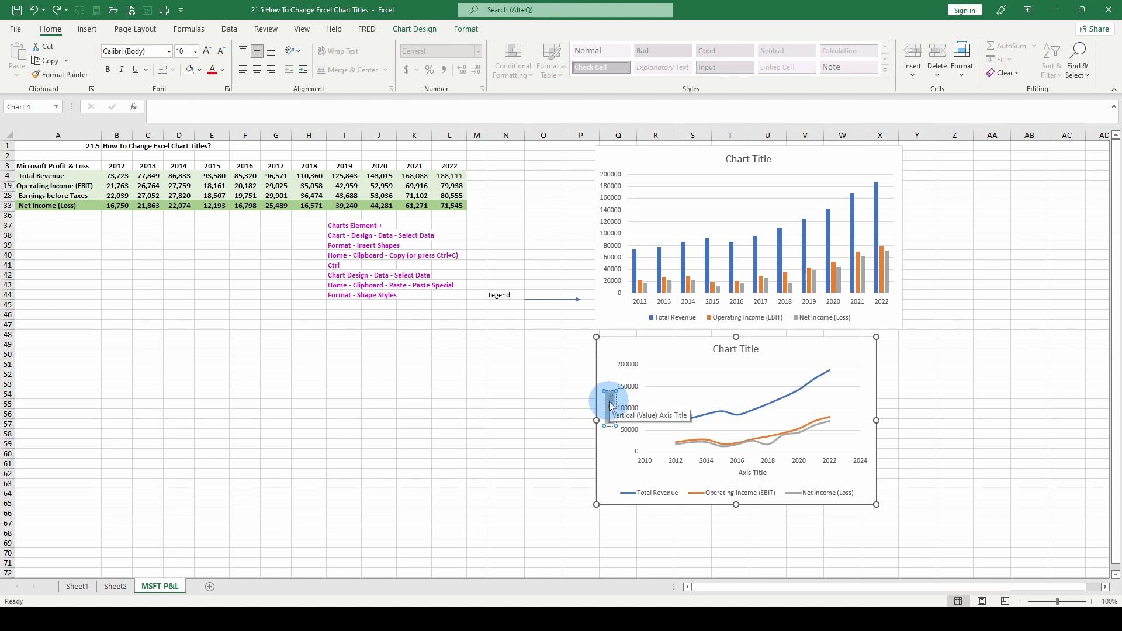
{"action": "right_click", "coordinate": [611, 397]}
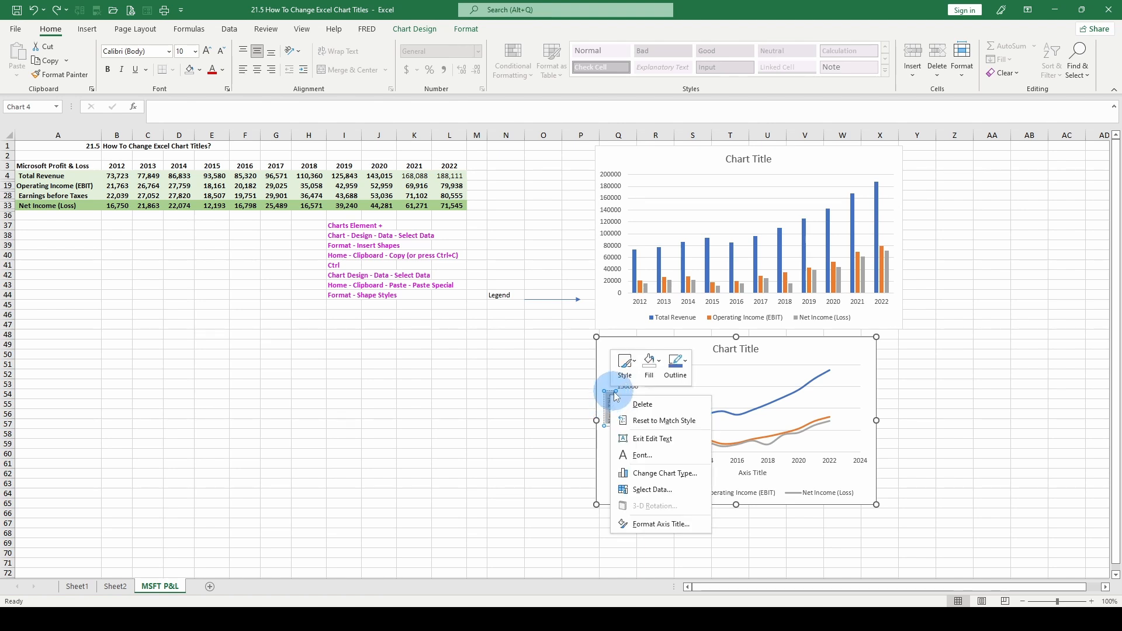
{"action": "left_click", "coordinate": [608, 403]}
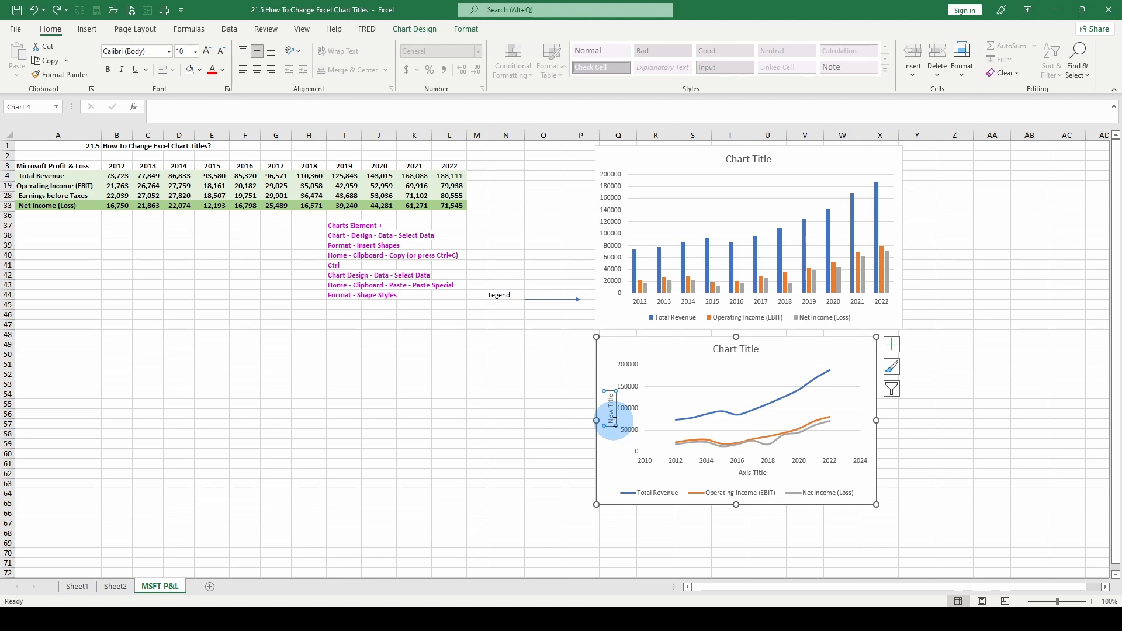
{"action": "left_click", "coordinate": [603, 406]}
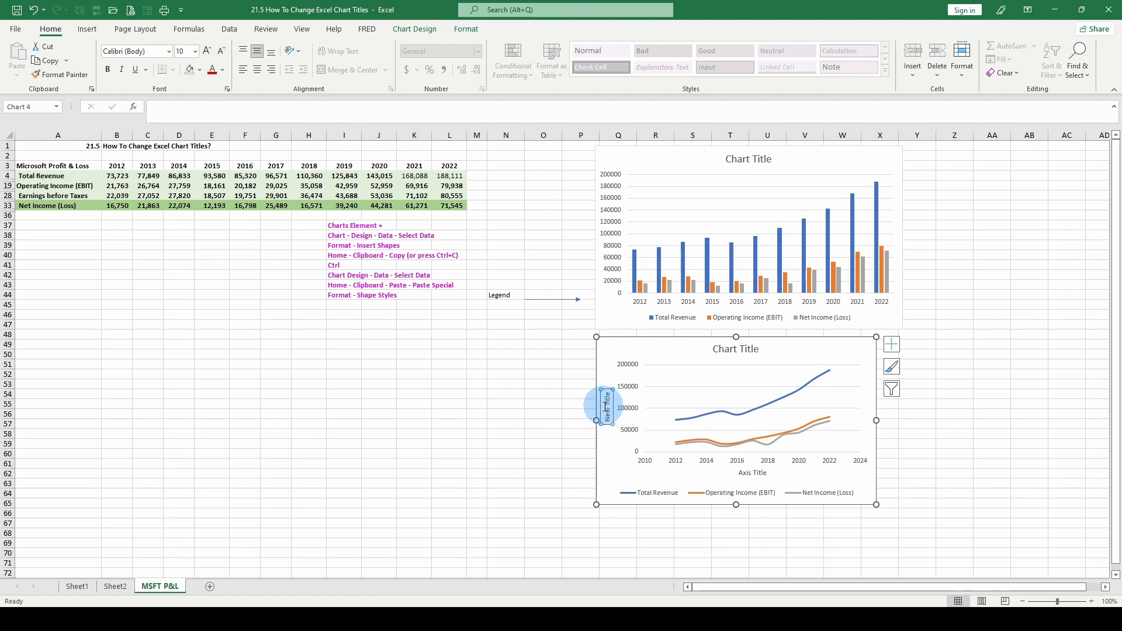
{"action": "left_click_drag", "start_coordinate": [605, 407], "coordinate": [607, 413]}
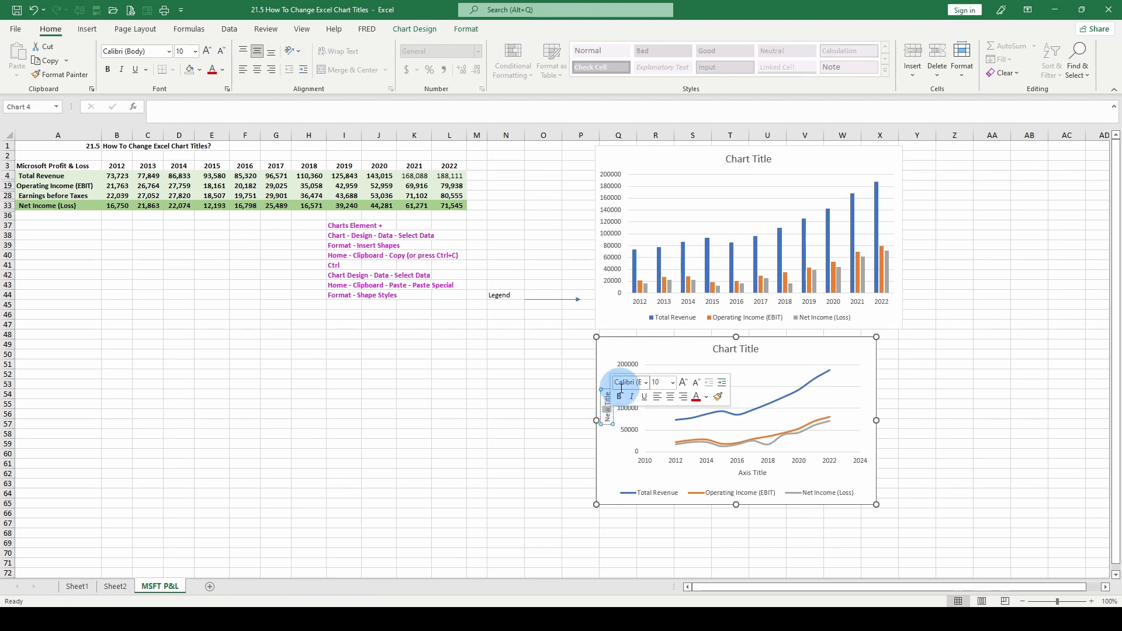
{"action": "key", "text": "Escape"}
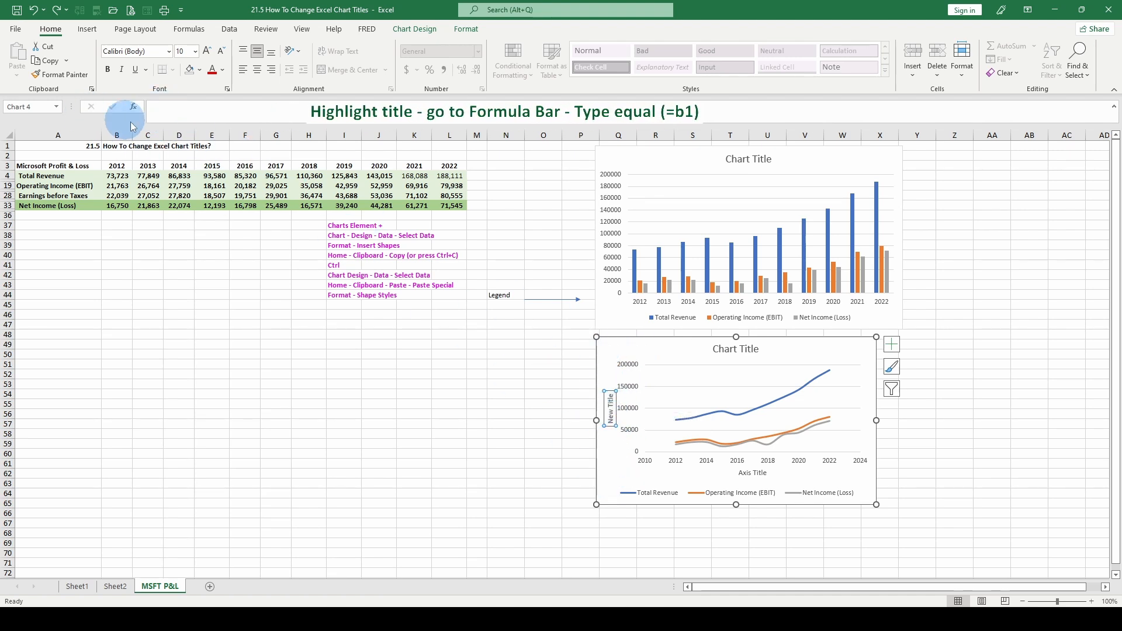
Link the line chart's vertical axis title to cell B1 with a formula.
{"action": "left_click", "coordinate": [160, 108]}
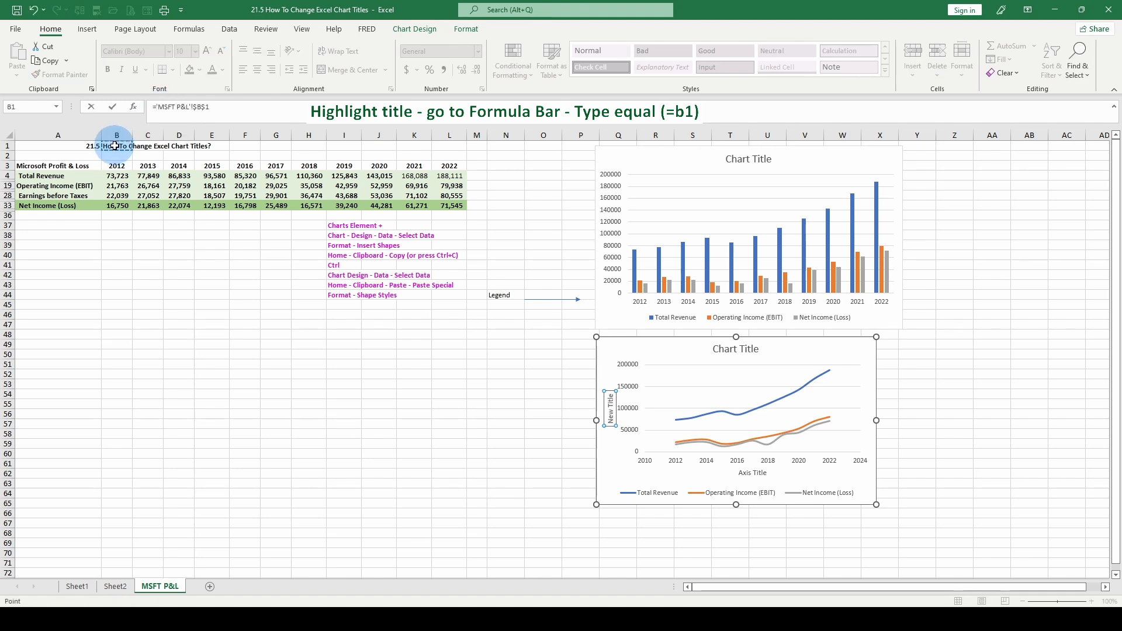
{"action": "key", "text": "Return"}
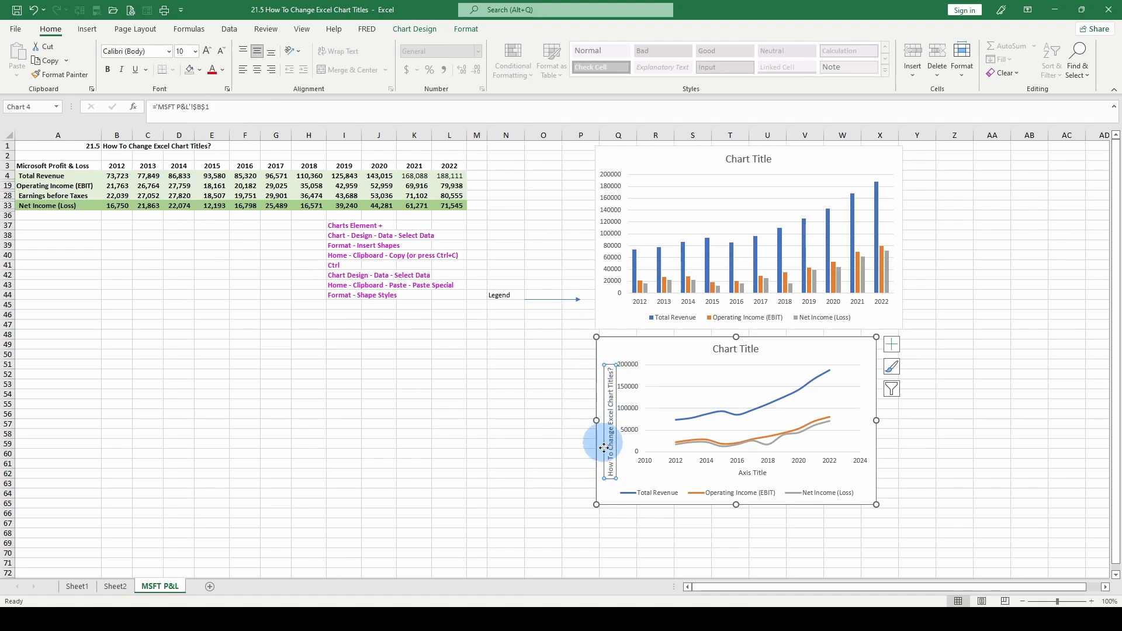
Change the text in cell B1 to New Title.
{"action": "left_click", "coordinate": [112, 149]}
{"action": "type", "text": "New"}
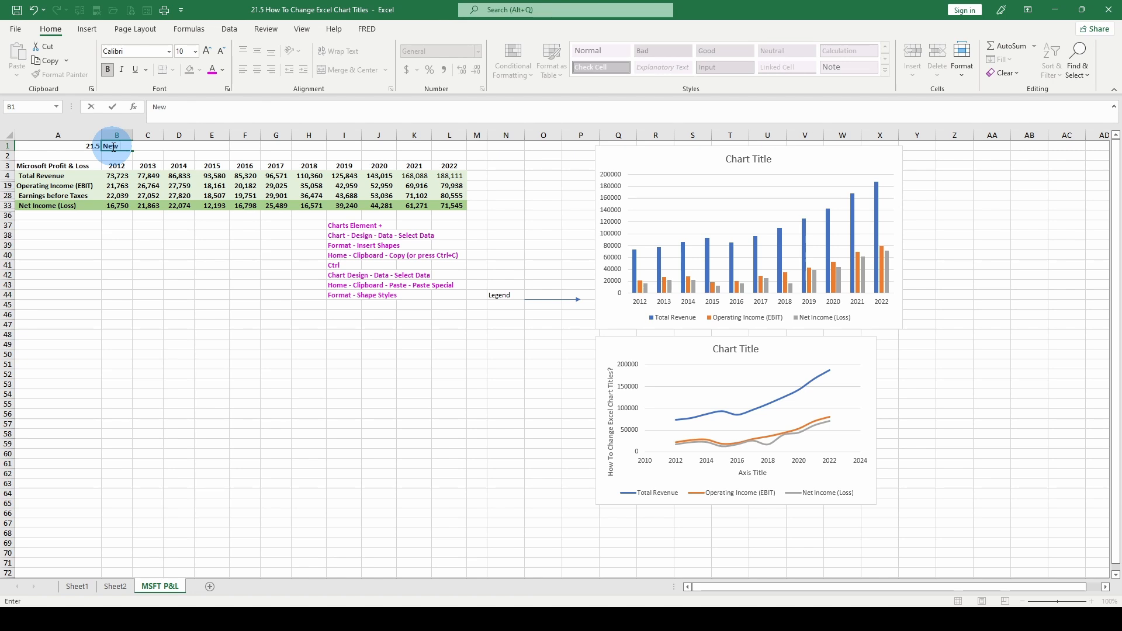
{"action": "type", "text": " Title"}
{"action": "key", "text": "Return"}
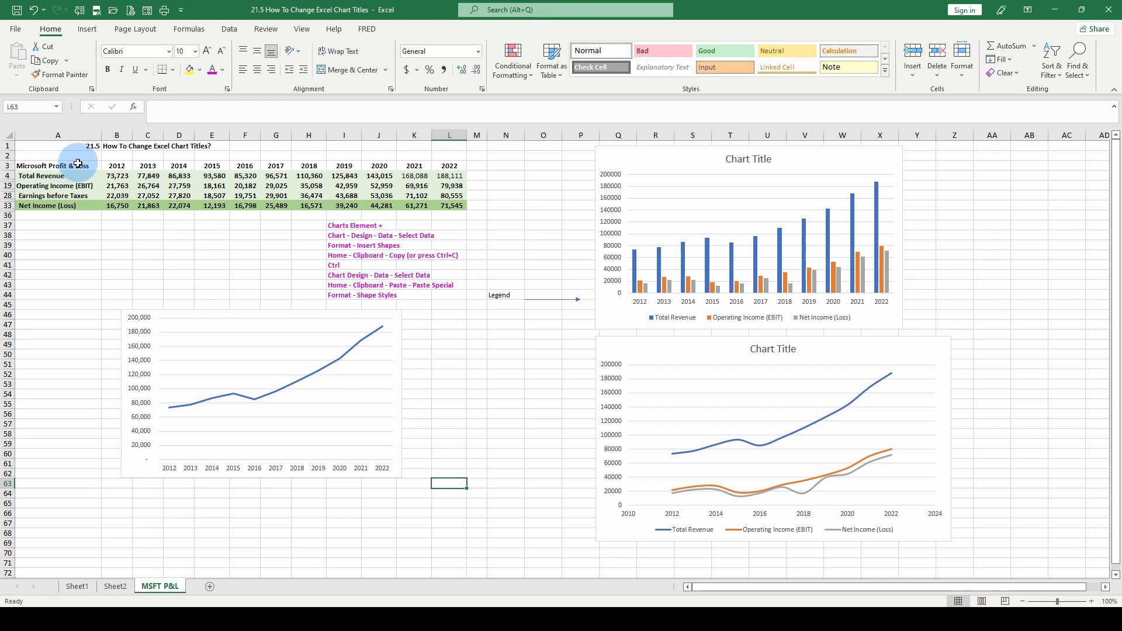
Add a legend at the bottom of the untitled line chart on the left.
{"action": "left_click_drag", "start_coordinate": [123, 168], "coordinate": [440, 175]}
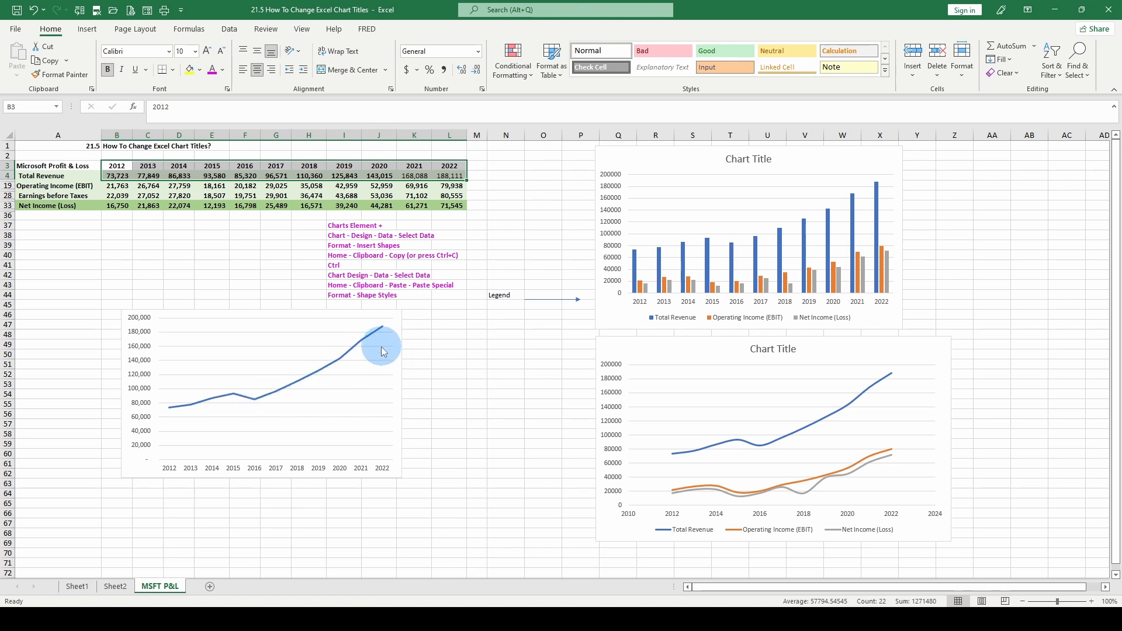
{"action": "left_click", "coordinate": [260, 331]}
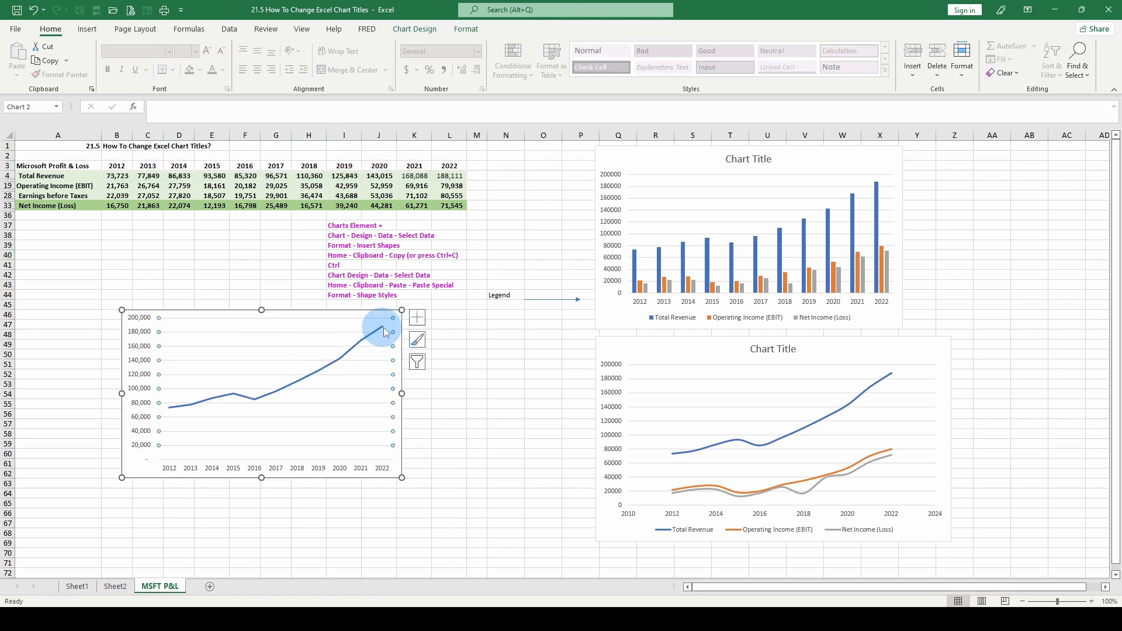
{"action": "left_click", "coordinate": [417, 317]}
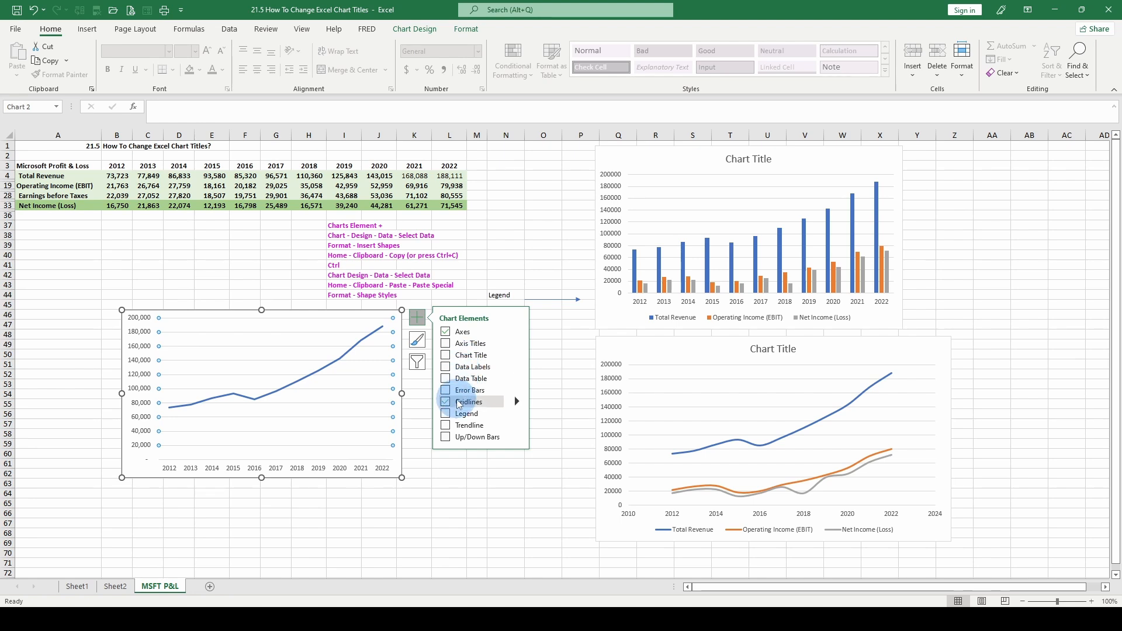
{"action": "left_click", "coordinate": [447, 415]}
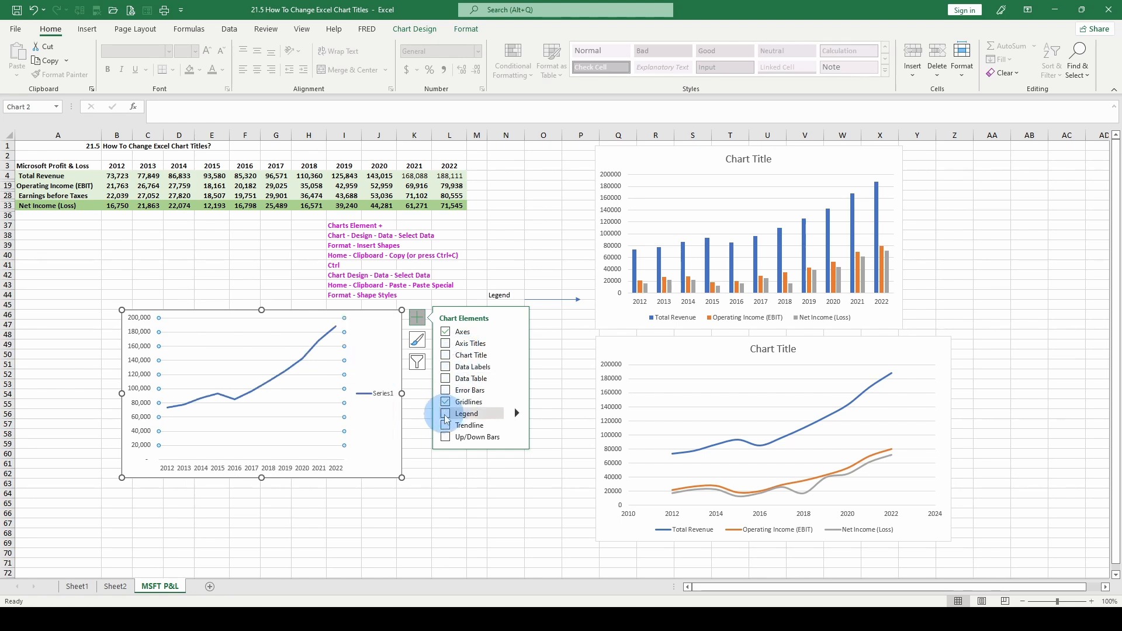
{"action": "left_click", "coordinate": [447, 415]}
{"action": "left_click", "coordinate": [517, 413]}
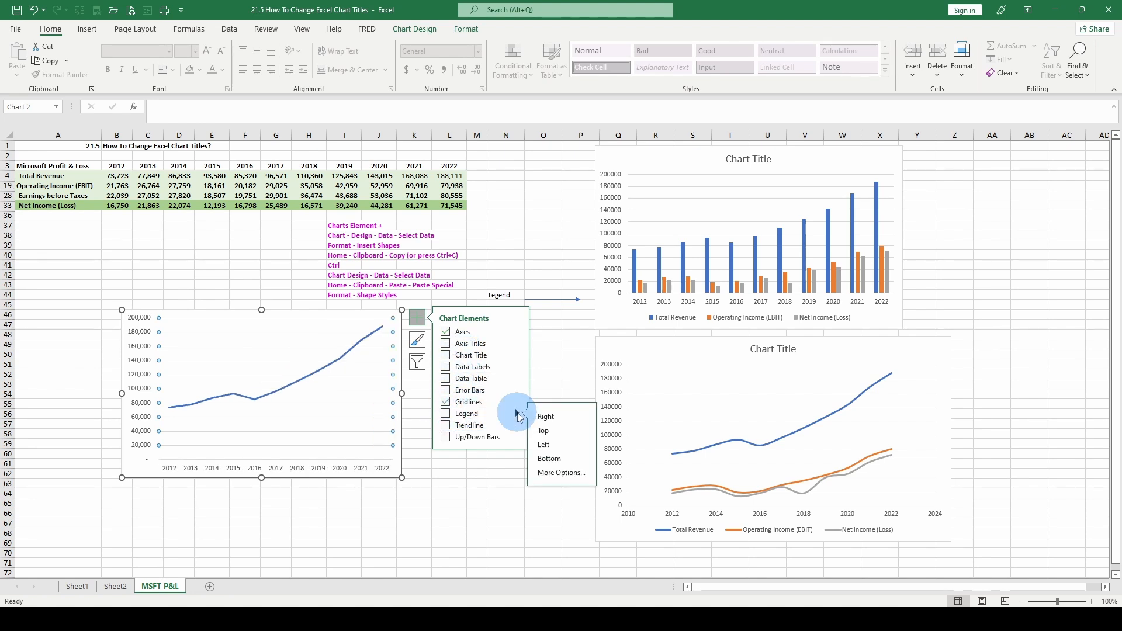
{"action": "left_click", "coordinate": [547, 459]}
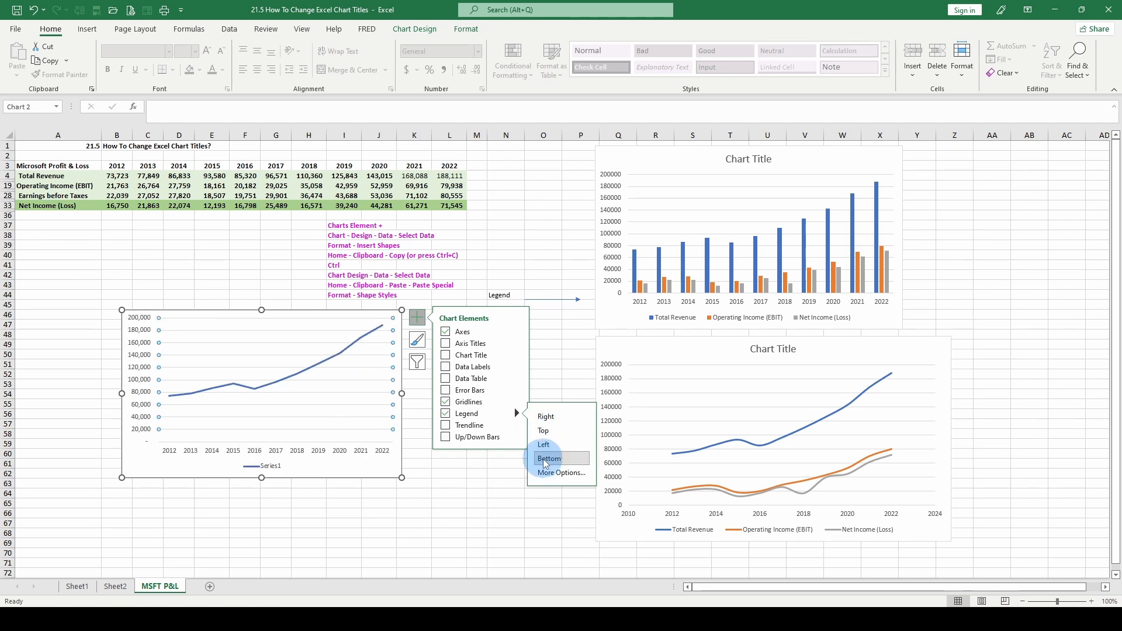
{"action": "left_click", "coordinate": [290, 512]}
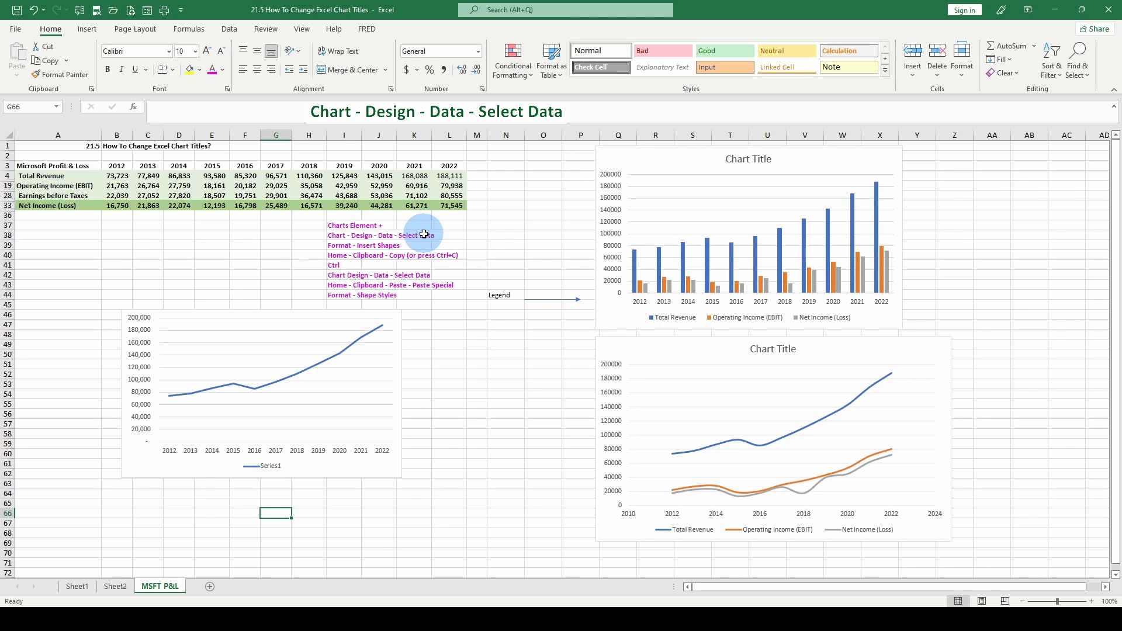
Rename the left chart's data series to Total Revenue through Select Data.
{"action": "left_click", "coordinate": [300, 333]}
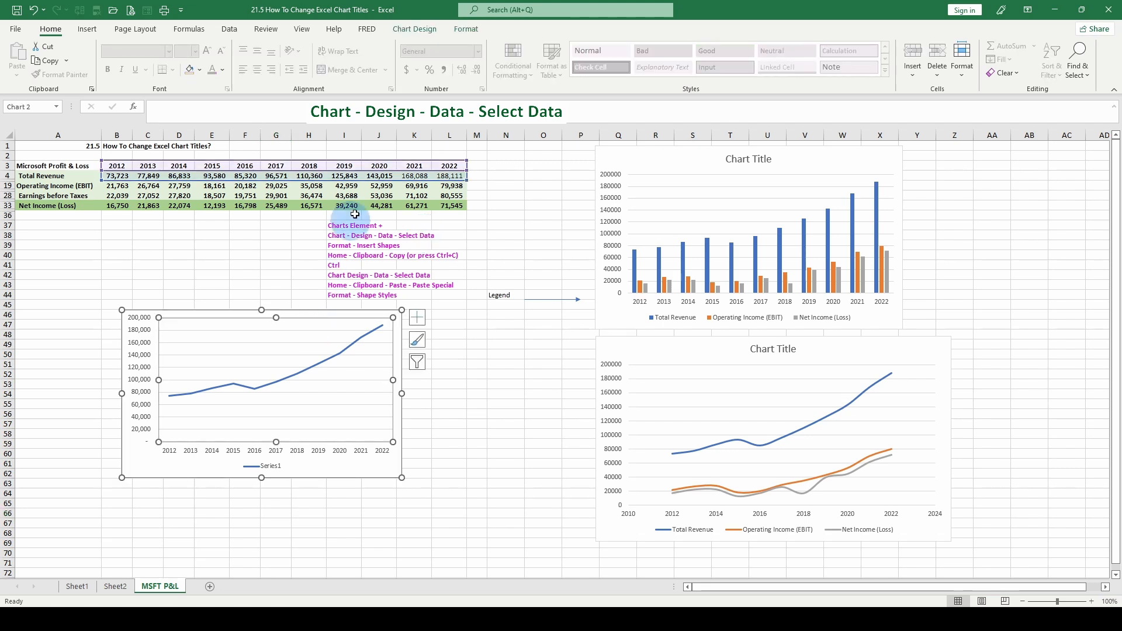
{"action": "left_click", "coordinate": [416, 30]}
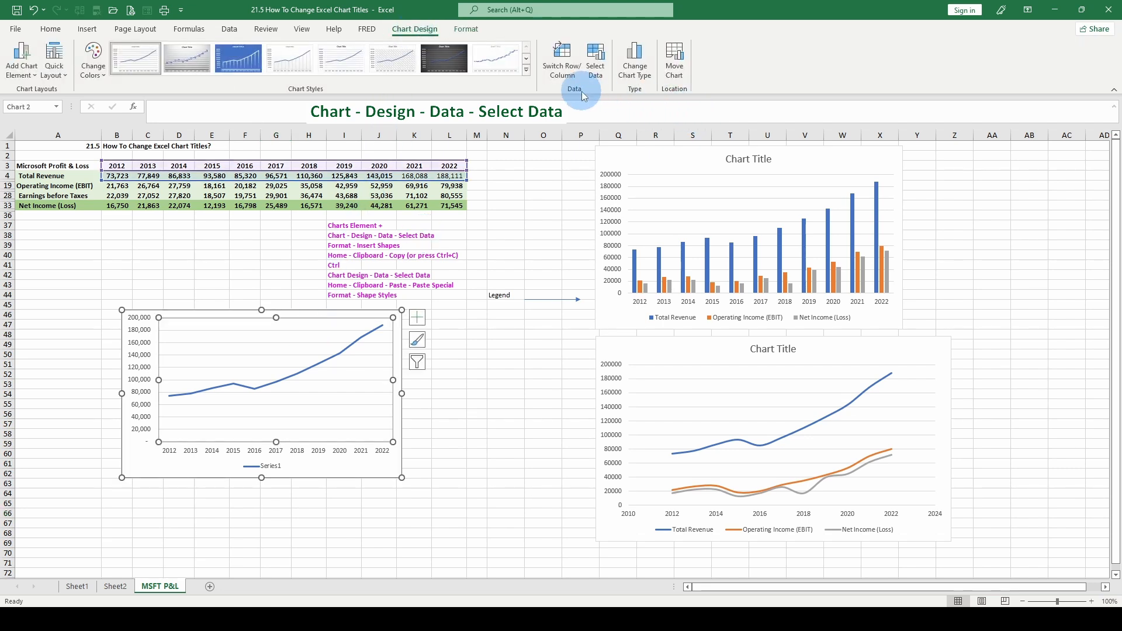
{"action": "left_click", "coordinate": [595, 69]}
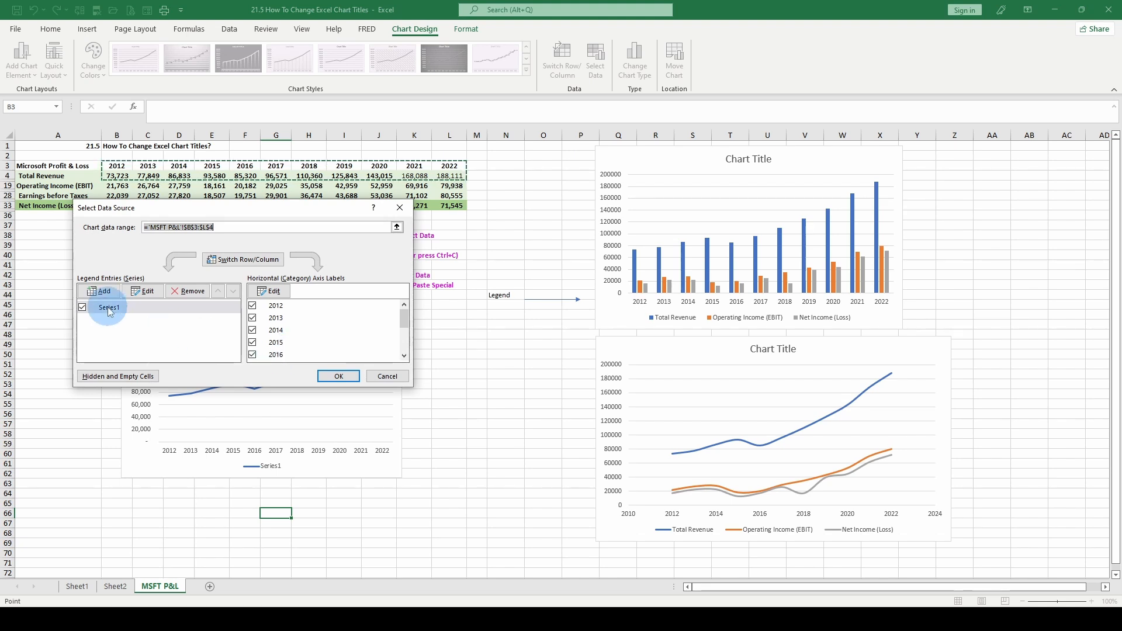
{"action": "left_click", "coordinate": [141, 290]}
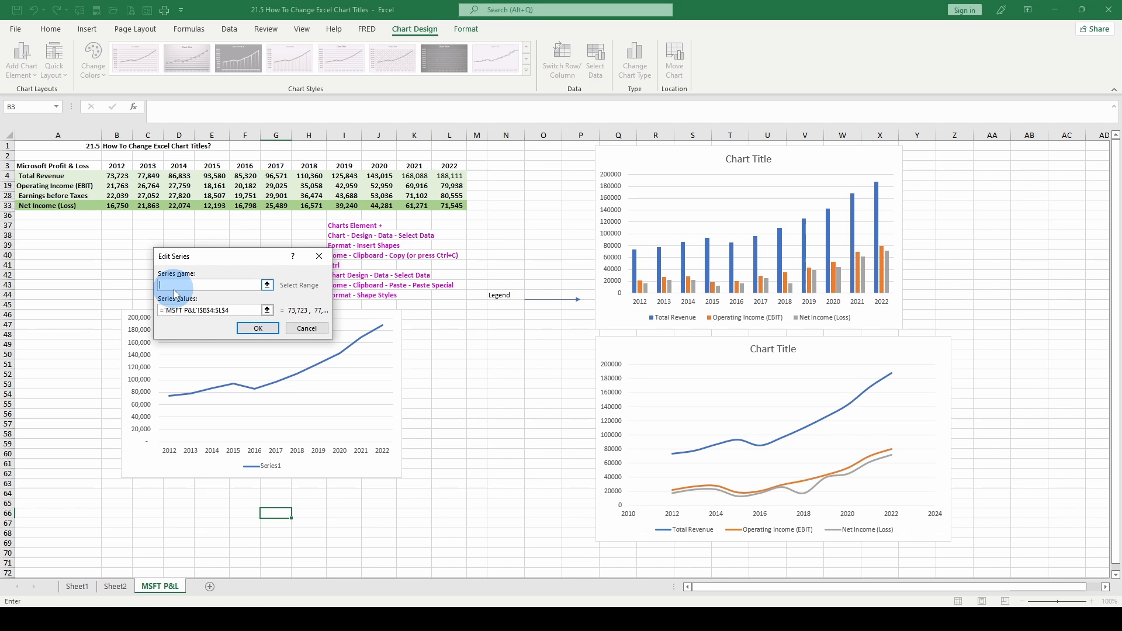
{"action": "type", "text": "Total Revenue"}
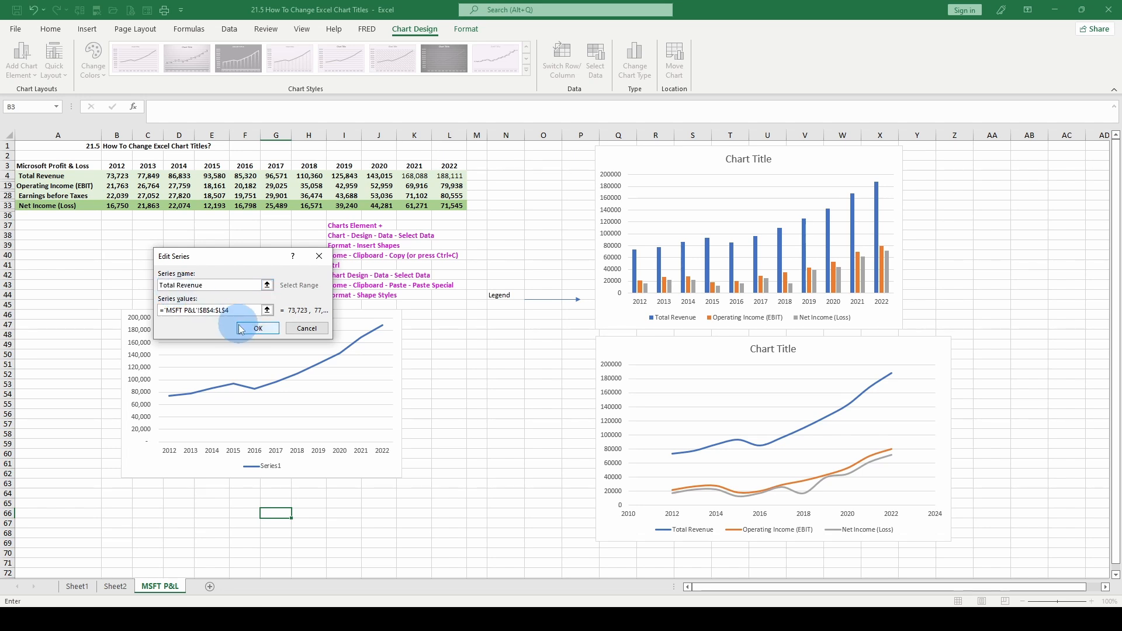
{"action": "left_click", "coordinate": [258, 328]}
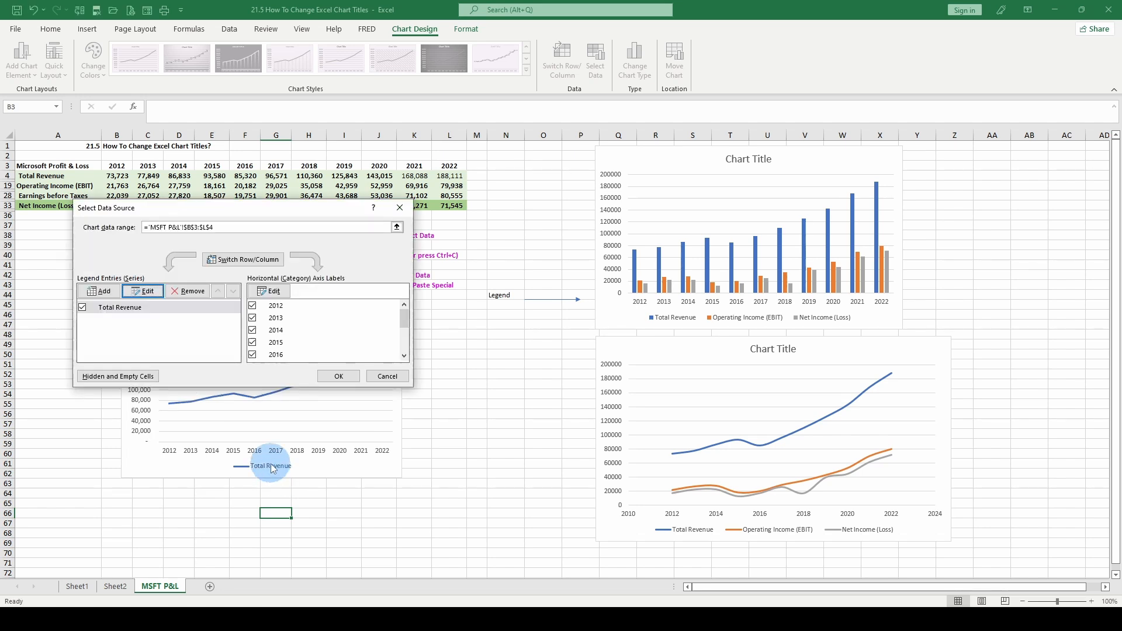
{"action": "left_click", "coordinate": [339, 377]}
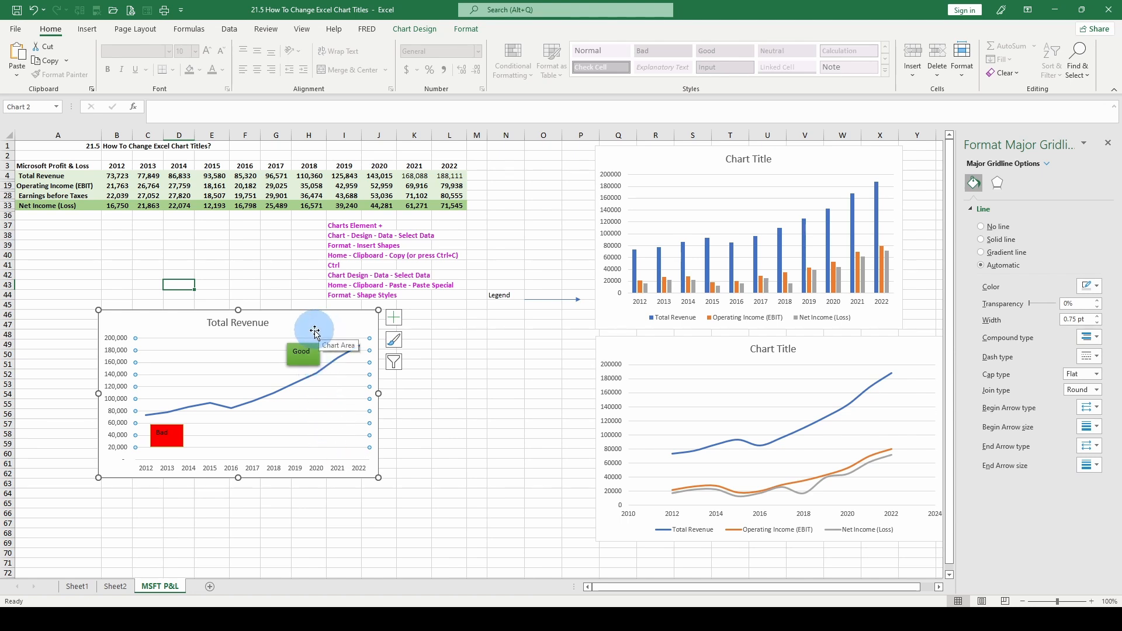
Draw a small rectangle shape inside the left chart near its title.
{"action": "left_click", "coordinate": [415, 29]}
{"action": "left_click", "coordinate": [465, 28]}
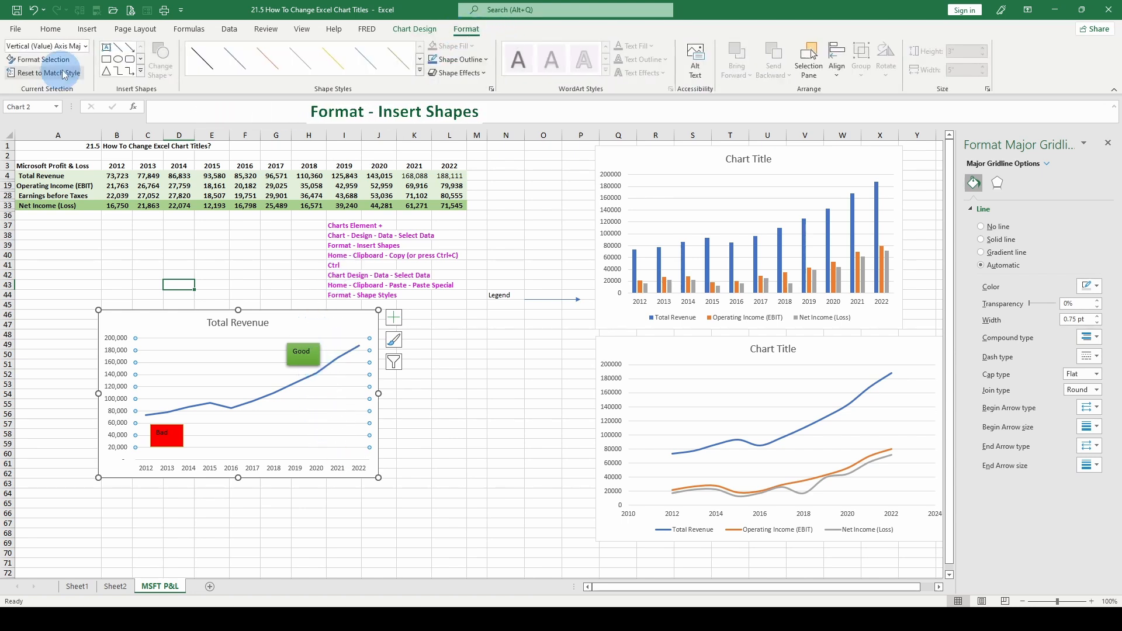
{"action": "left_click", "coordinate": [119, 59]}
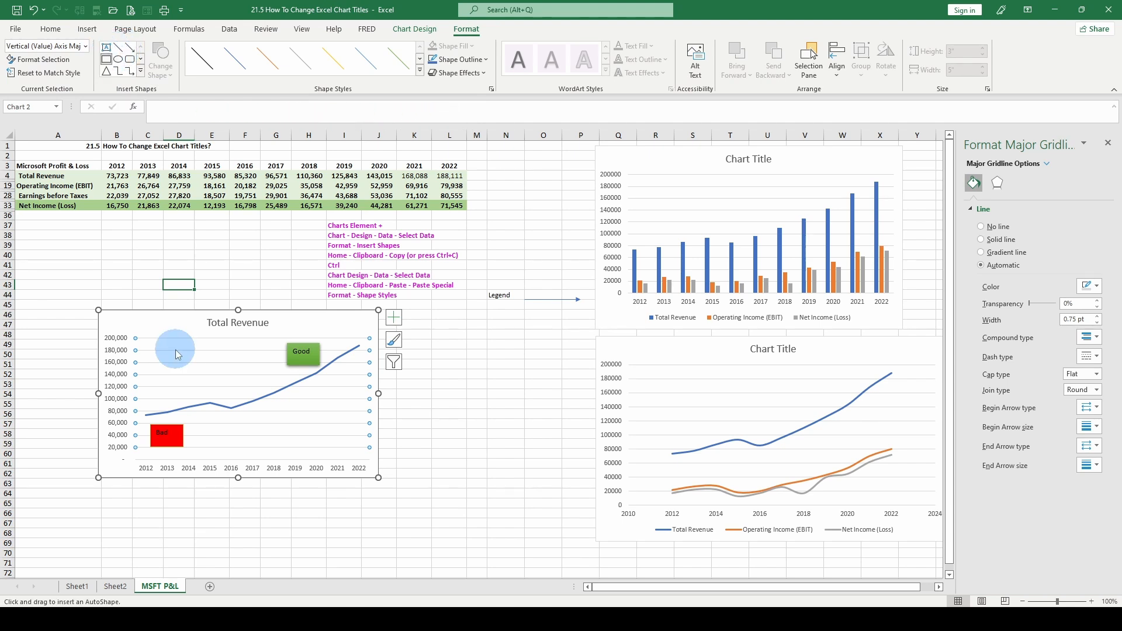
{"action": "left_click_drag", "start_coordinate": [175, 350], "coordinate": [194, 341]}
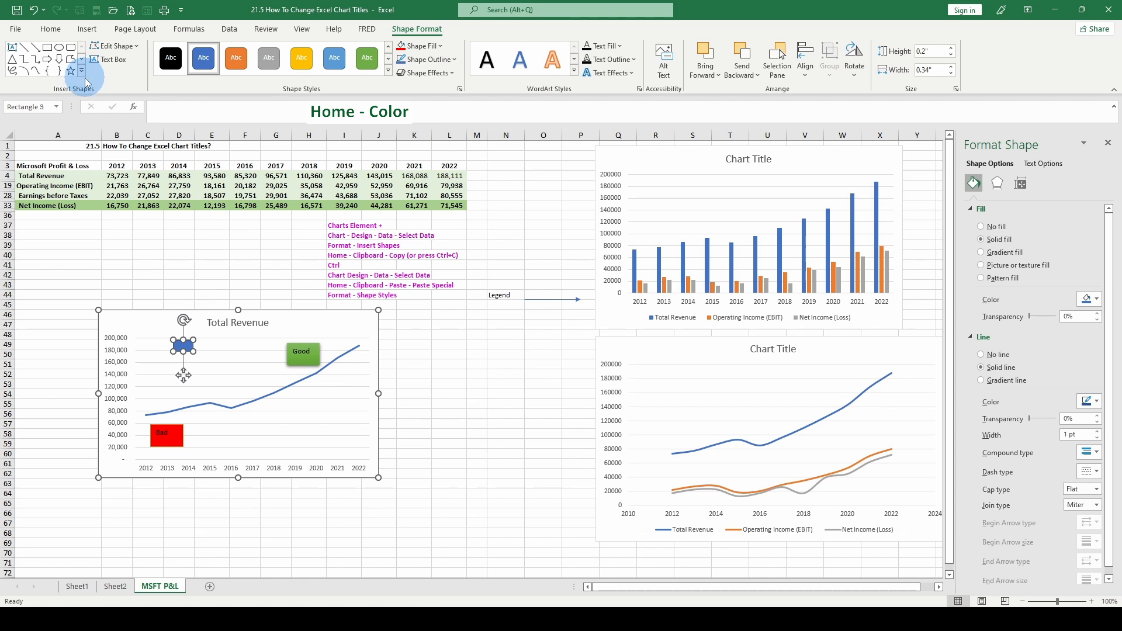
{"action": "left_click", "coordinate": [50, 28]}
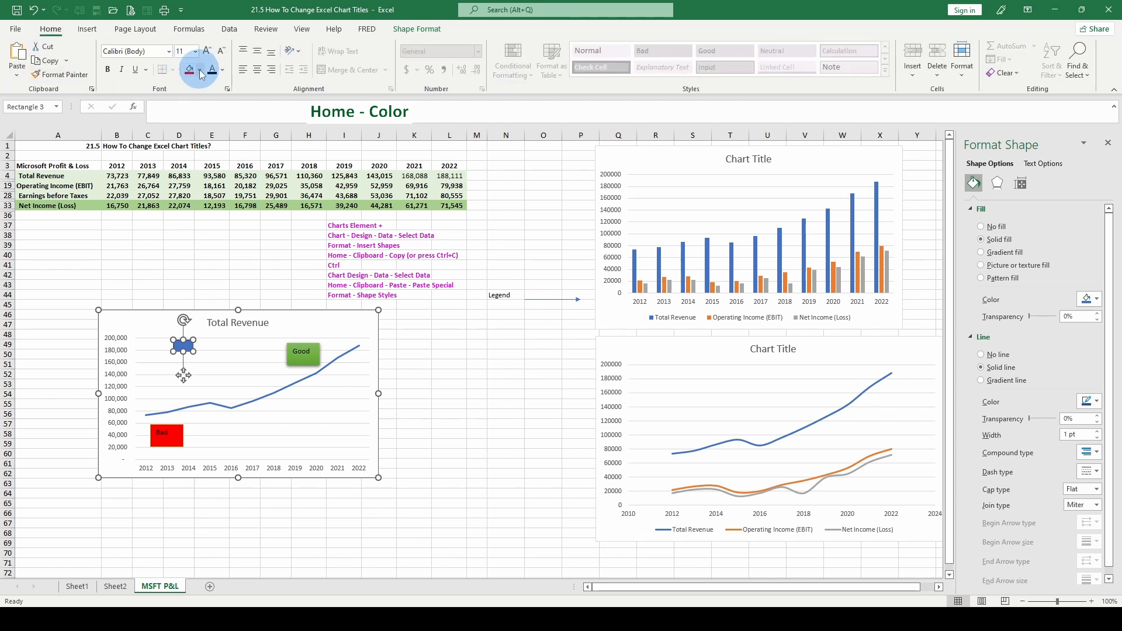
{"action": "left_click", "coordinate": [200, 70]}
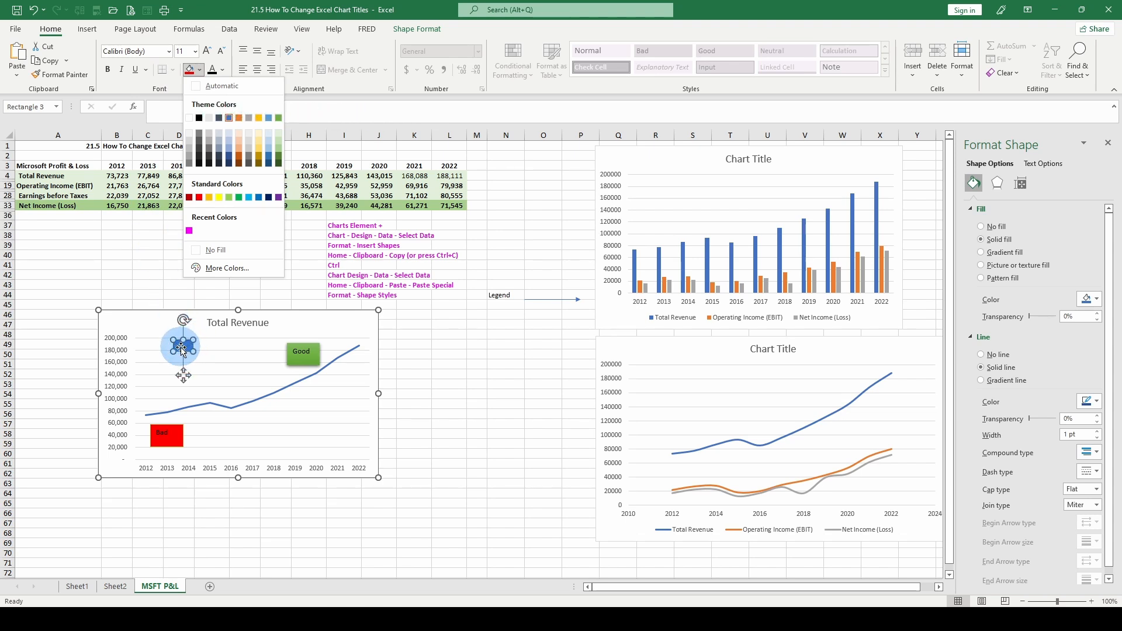
{"action": "left_click", "coordinate": [181, 349]}
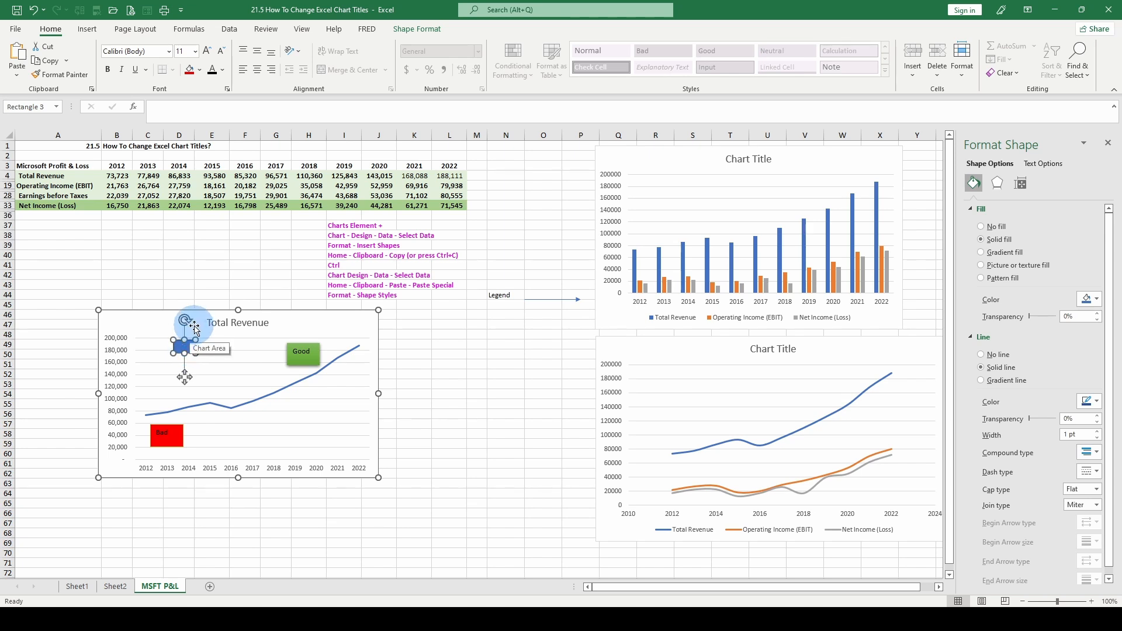
Label the rectangle Fun and adjust its font size.
{"action": "type", "text": "Fu"}
{"action": "left_click", "coordinate": [195, 51]}
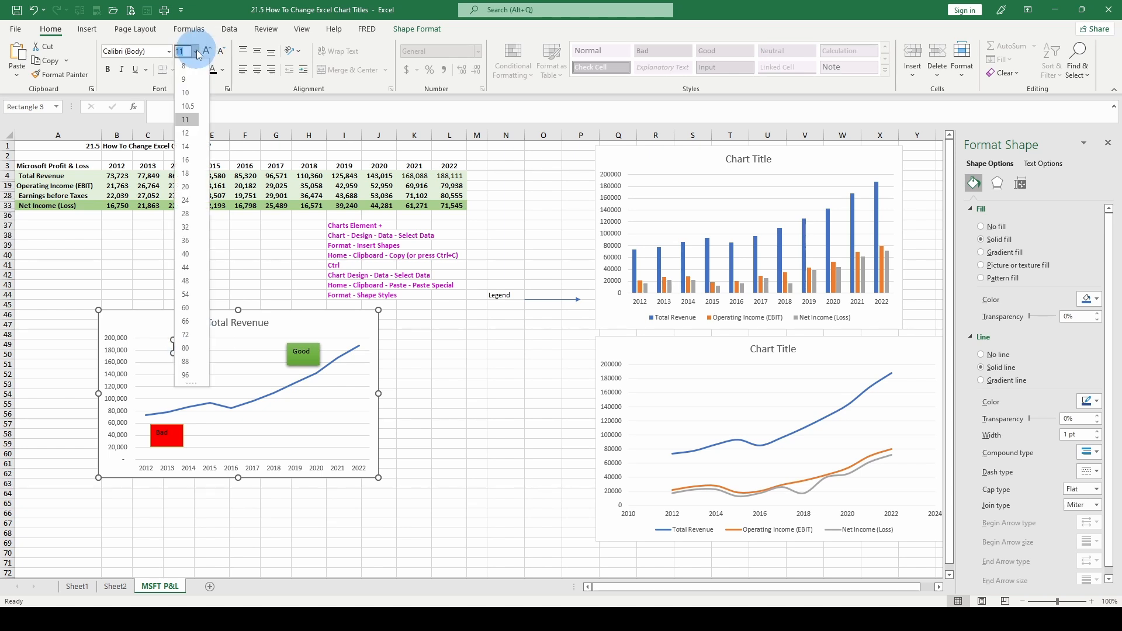
{"action": "left_click", "coordinate": [186, 81]}
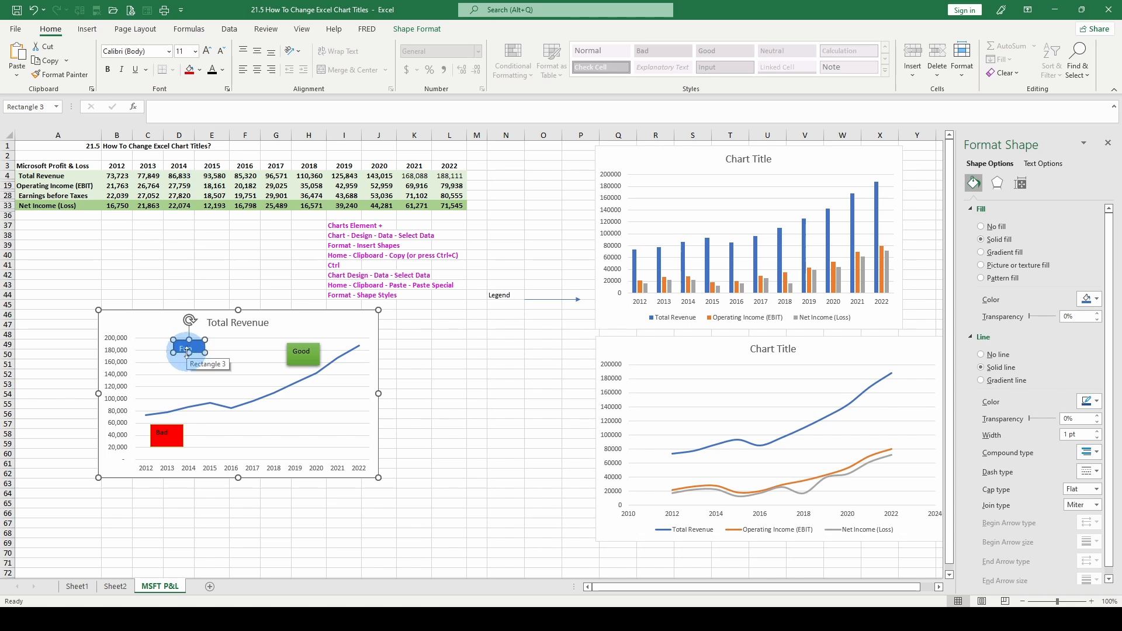
Move the Fun rectangle lower into the left chart's plot area.
{"action": "left_click_drag", "start_coordinate": [190, 354], "coordinate": [201, 356]}
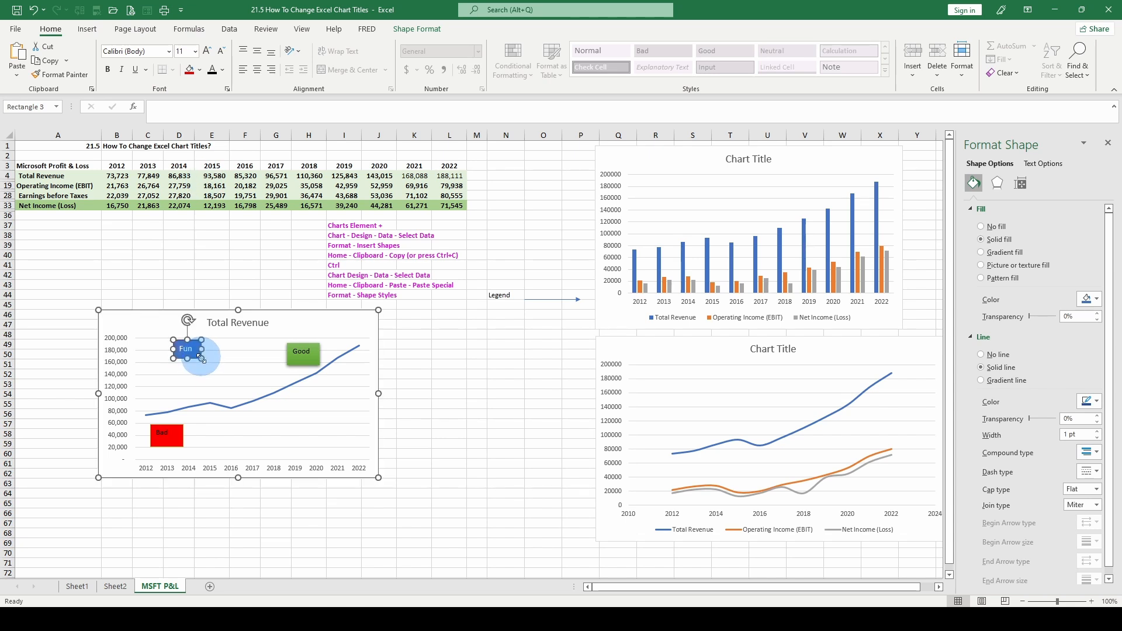
{"action": "left_click", "coordinate": [188, 375]}
{"action": "left_click", "coordinate": [186, 349]}
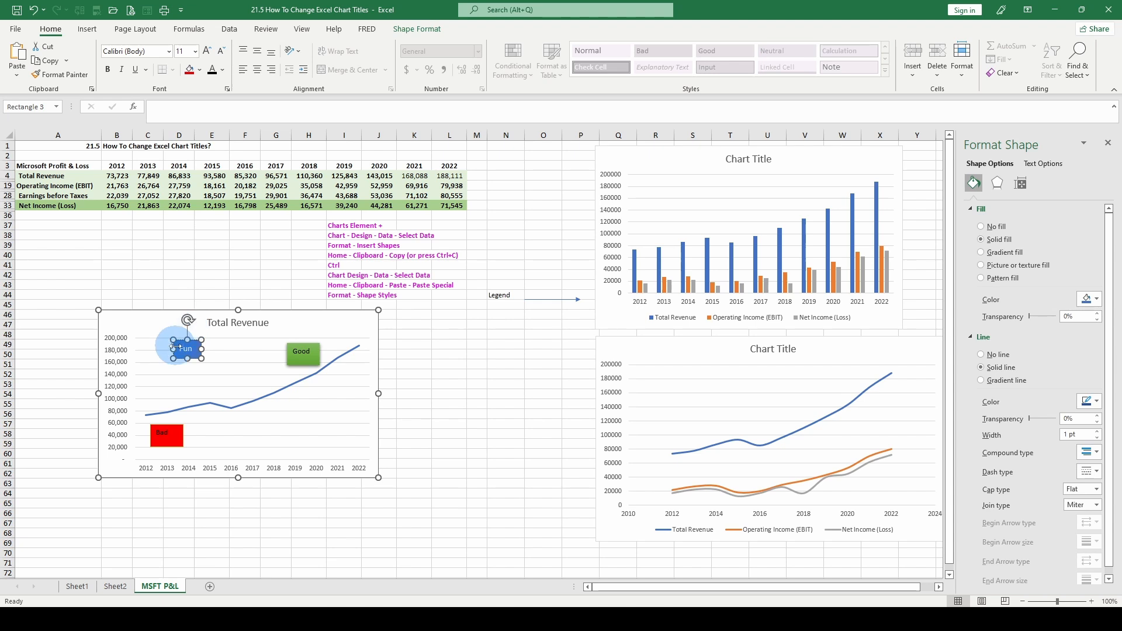
{"action": "left_click_drag", "start_coordinate": [179, 339], "coordinate": [215, 366]}
{"action": "left_click", "coordinate": [608, 260]}
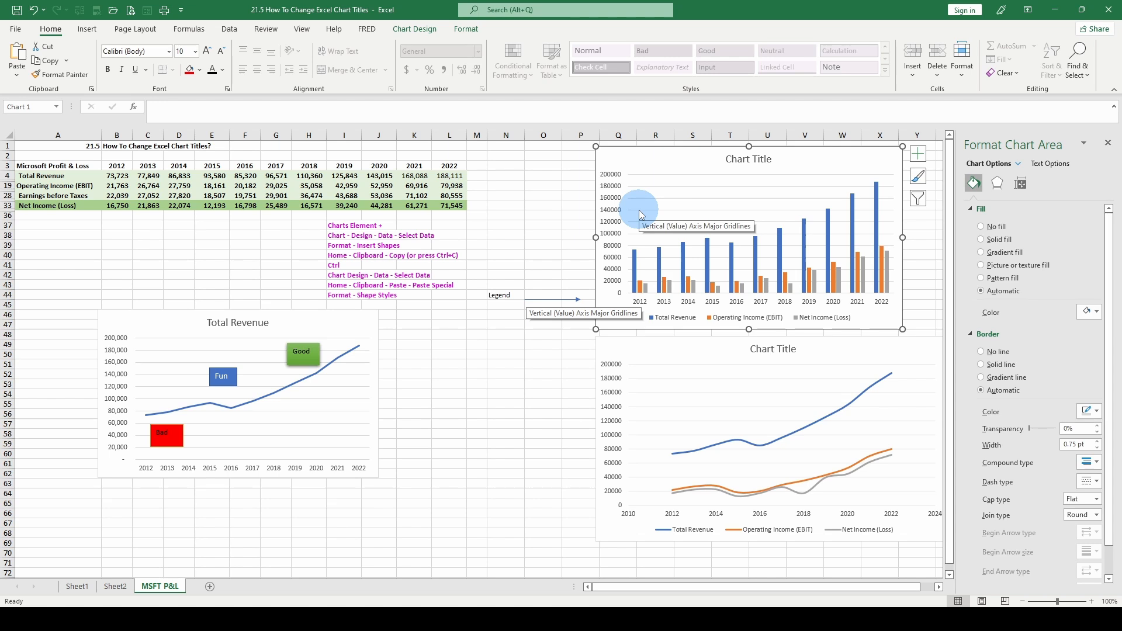
{"action": "right_click", "coordinate": [616, 204]}
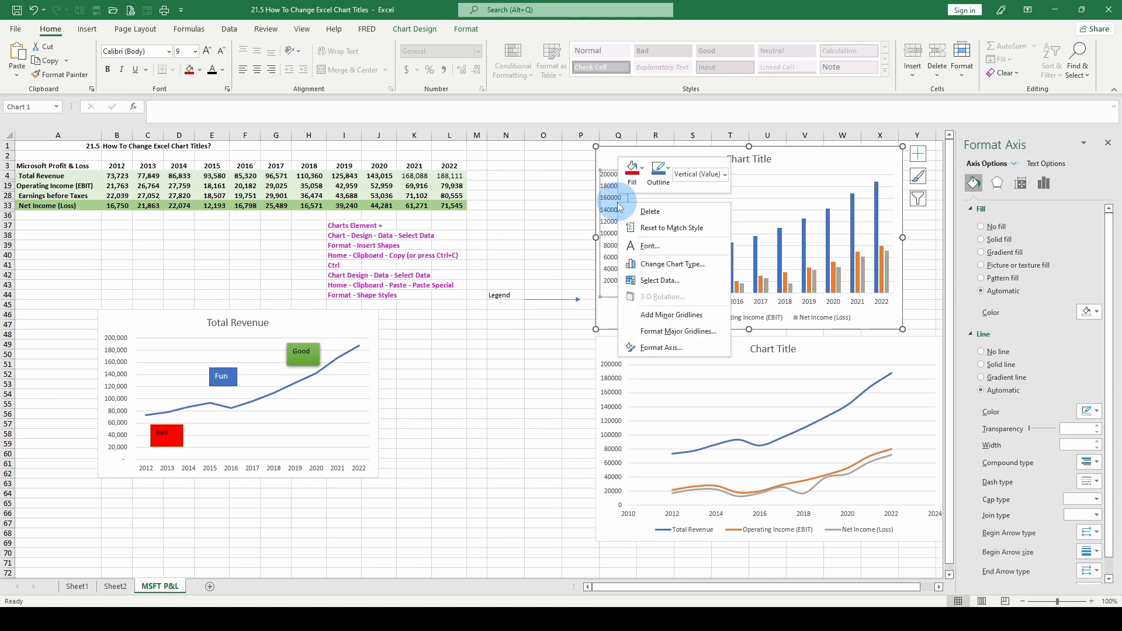
{"action": "right_click", "coordinate": [634, 154]}
{"action": "left_click", "coordinate": [674, 306]}
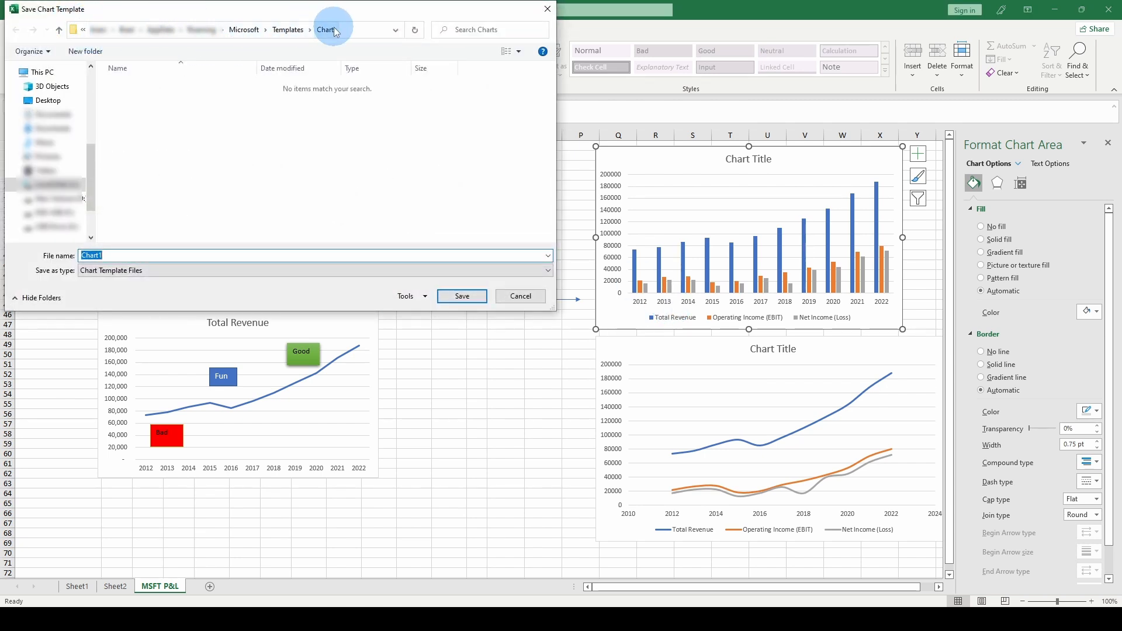
{"action": "left_click", "coordinate": [138, 275]}
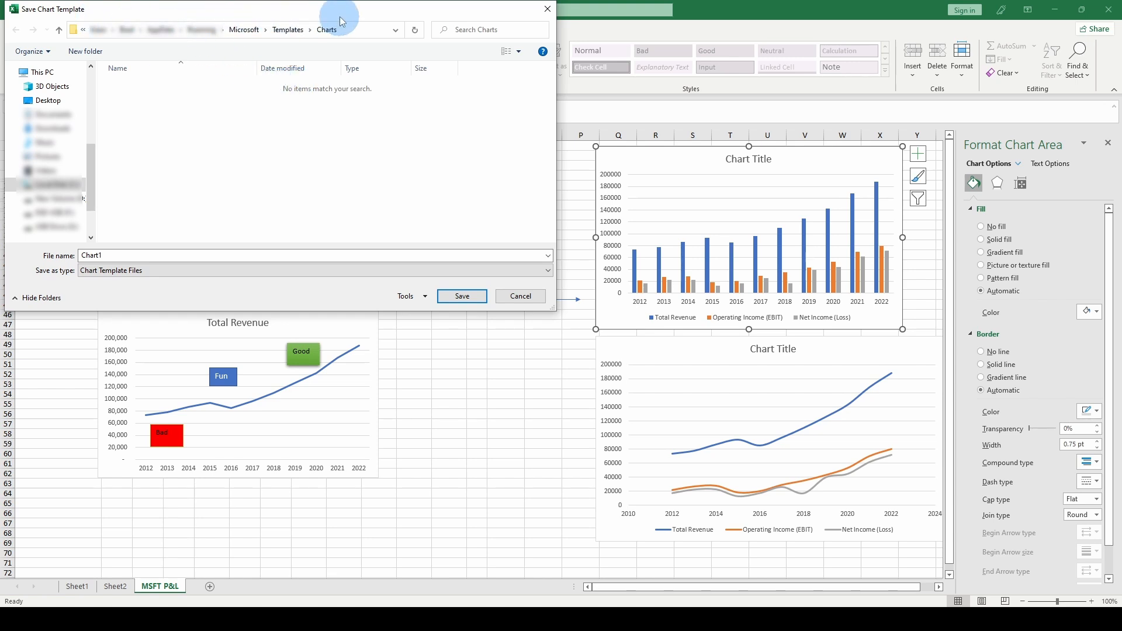
{"action": "left_click", "coordinate": [515, 295]}
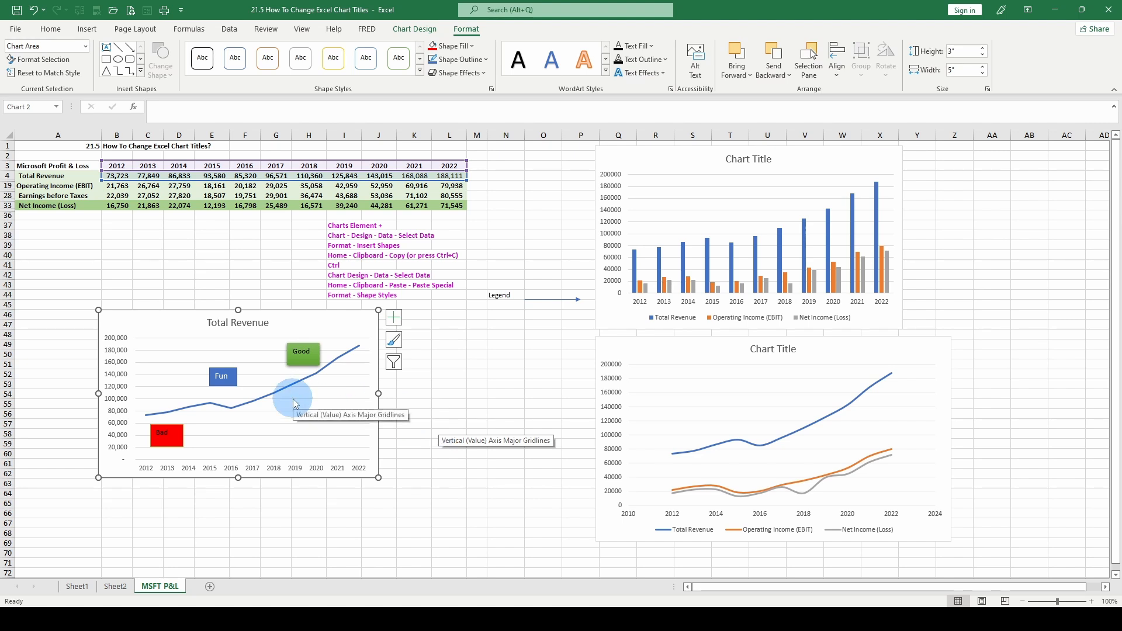
Replace the left chart's horizontal gridlines with primary major vertical gridlines.
{"action": "left_click", "coordinate": [394, 320]}
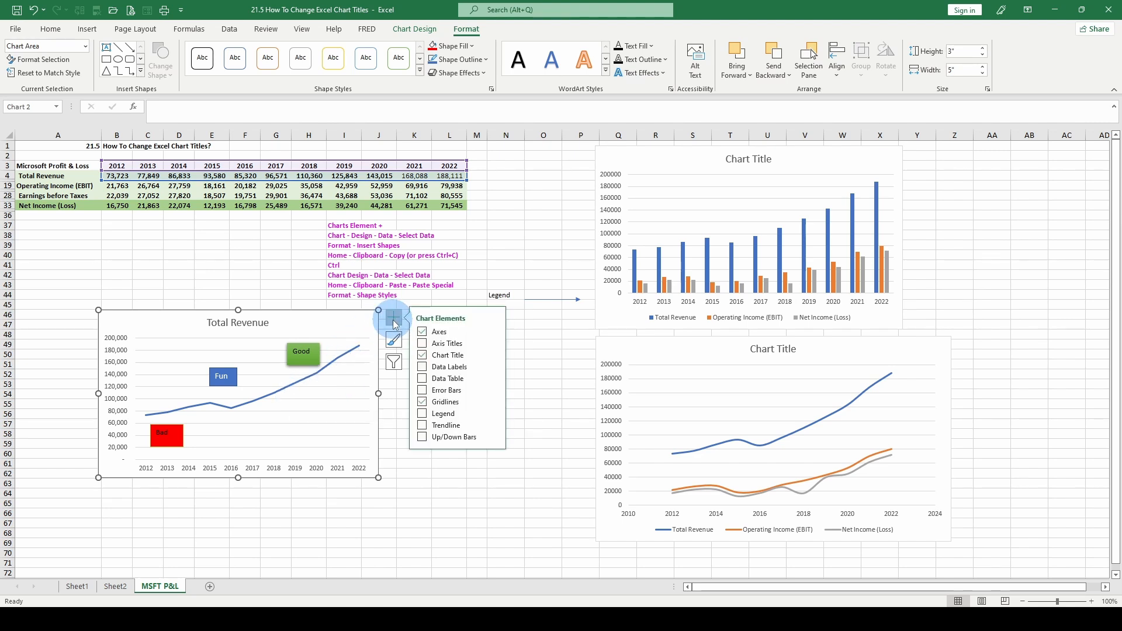
{"action": "left_click", "coordinate": [423, 402]}
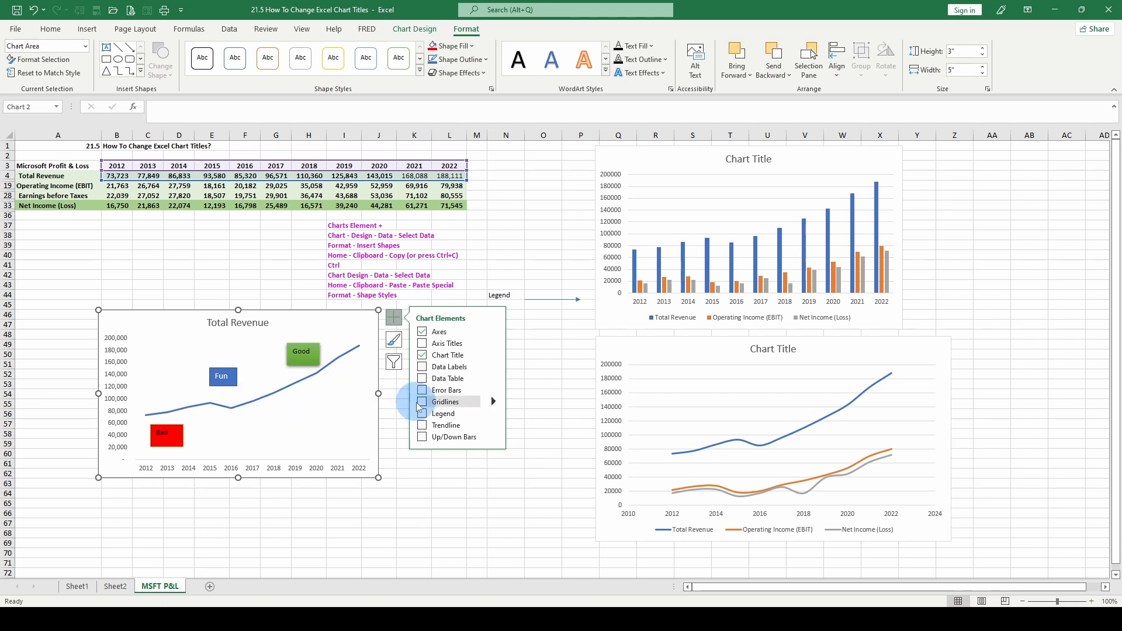
{"action": "left_click", "coordinate": [421, 403]}
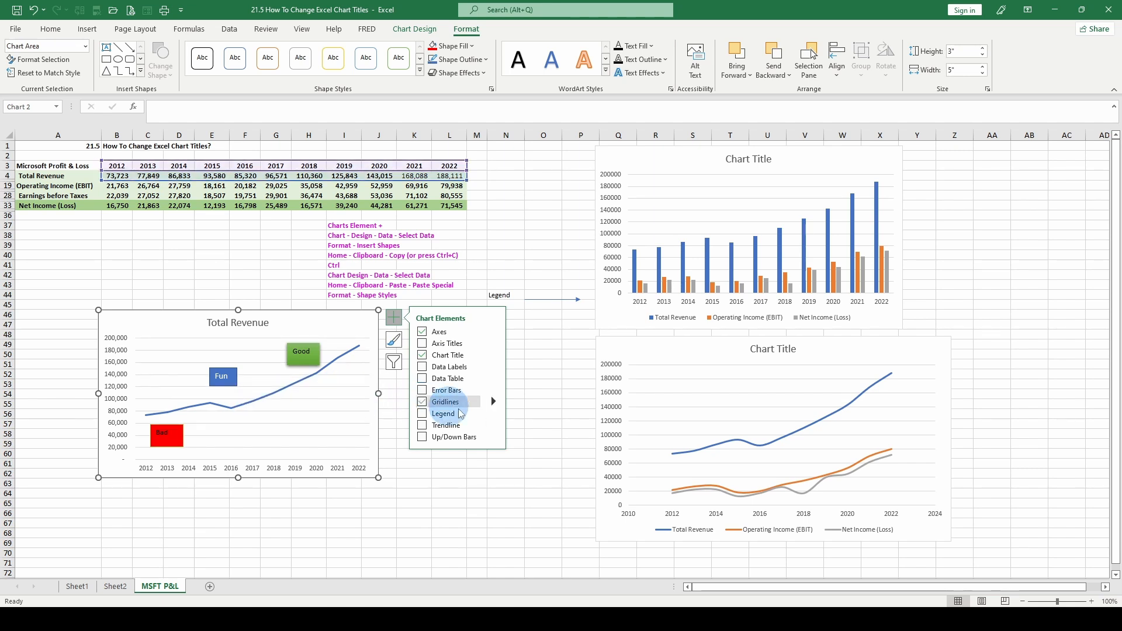
{"action": "left_click", "coordinate": [494, 402]}
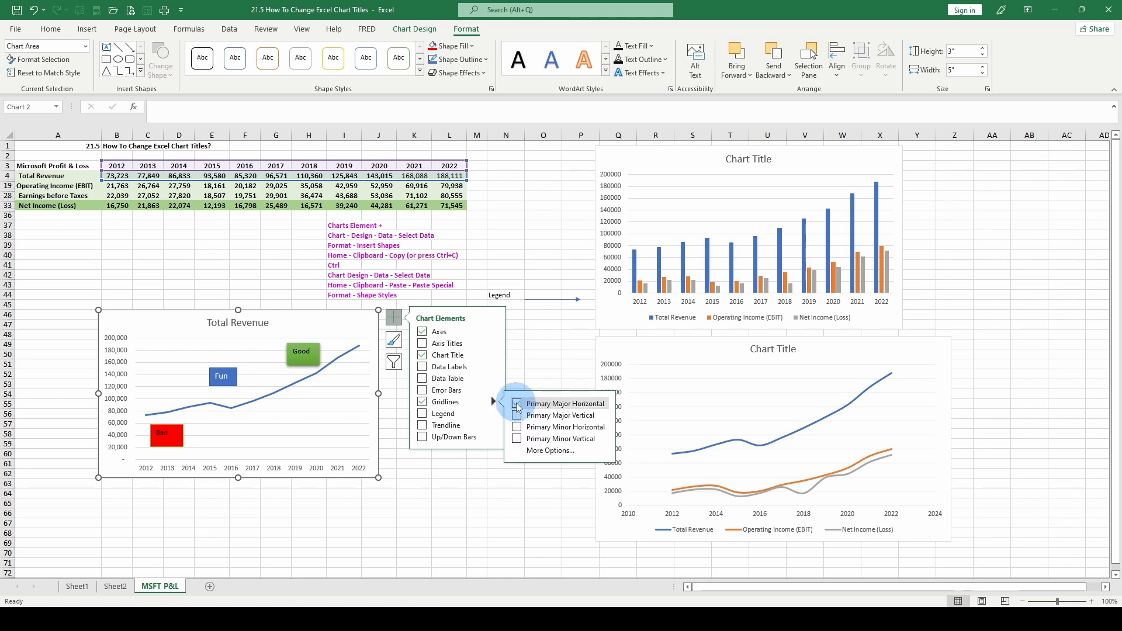
{"action": "left_click", "coordinate": [518, 405]}
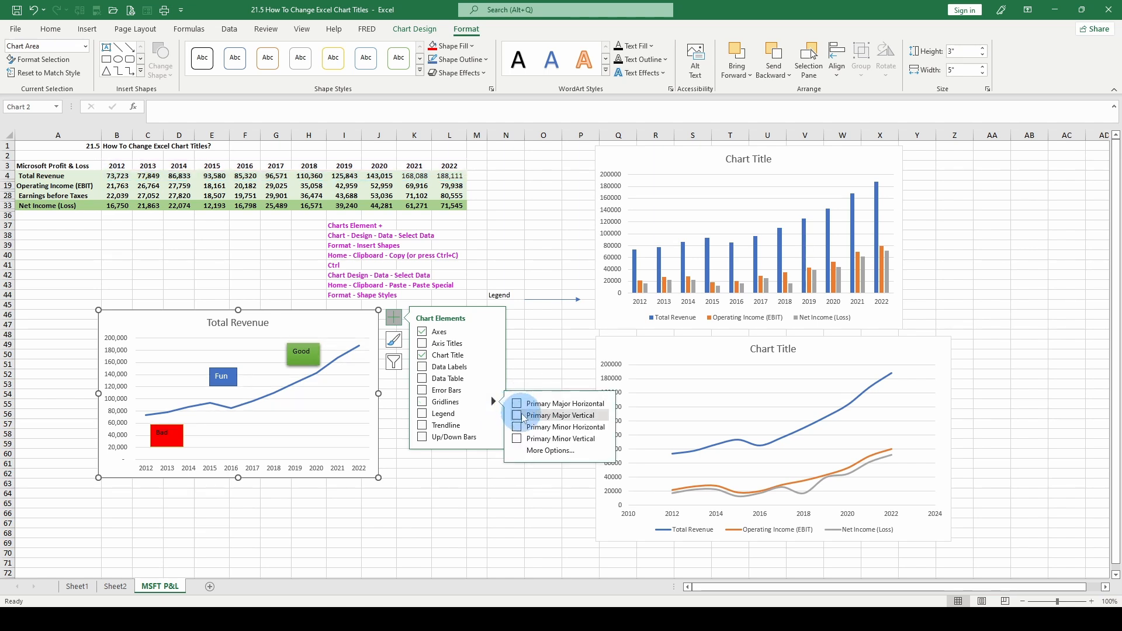
{"action": "left_click", "coordinate": [519, 416]}
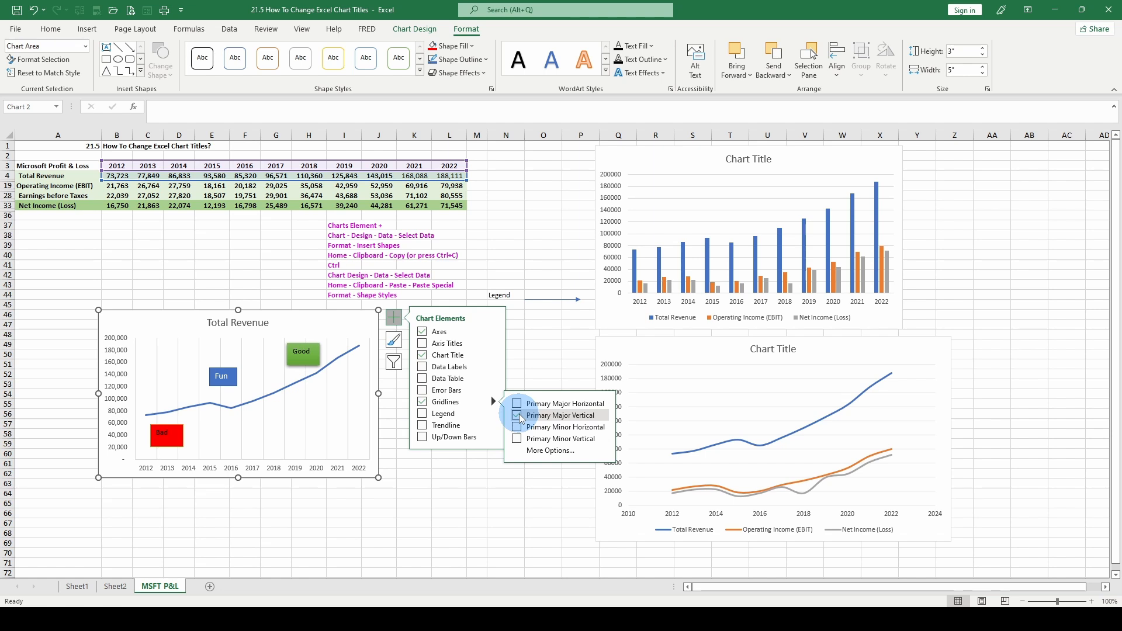
Try the other gridline options on the left chart, leaving only primary major horizontal gridlines.
{"action": "left_click", "coordinate": [519, 416]}
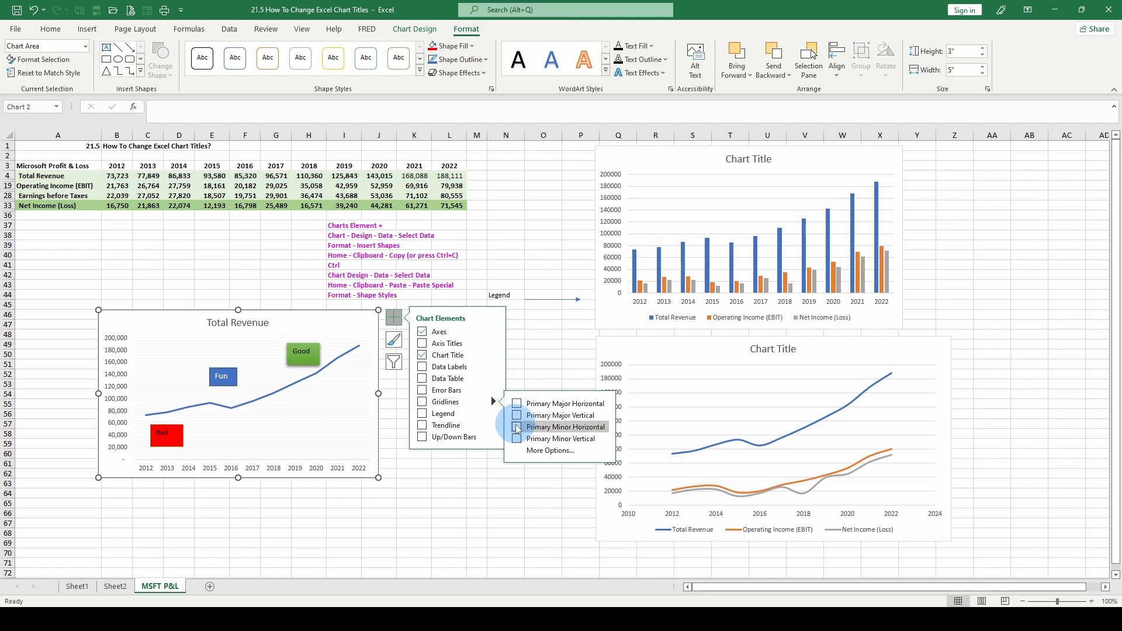
{"action": "left_click", "coordinate": [518, 429]}
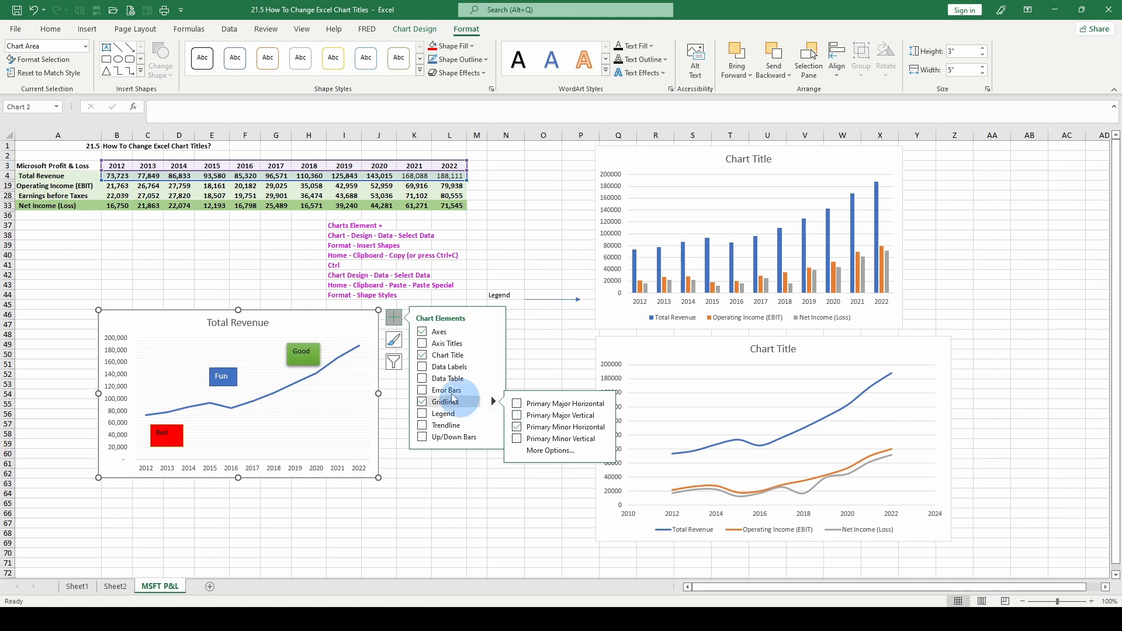
{"action": "left_click", "coordinate": [518, 429]}
{"action": "left_click", "coordinate": [516, 439]}
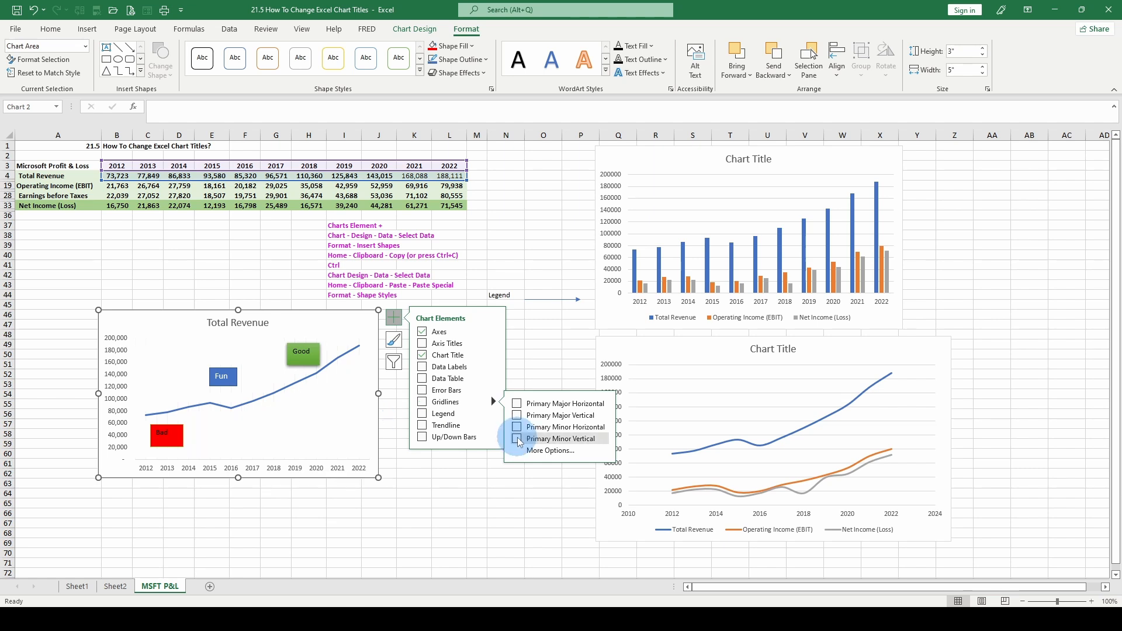
{"action": "left_click", "coordinate": [517, 439]}
{"action": "left_click", "coordinate": [517, 404]}
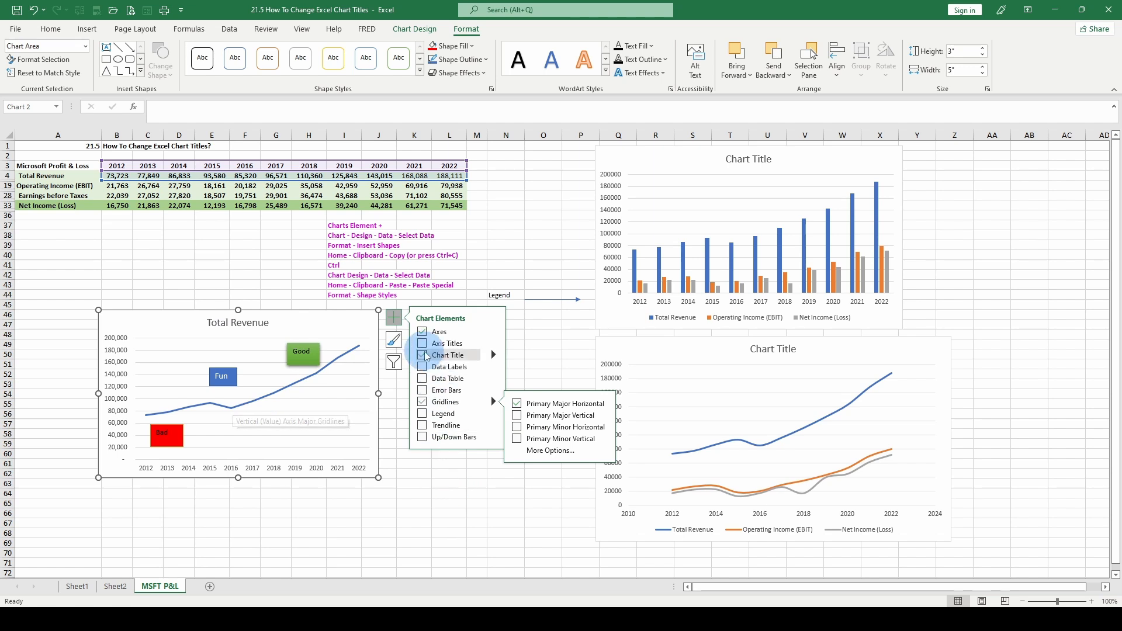
{"action": "left_click", "coordinate": [393, 316]}
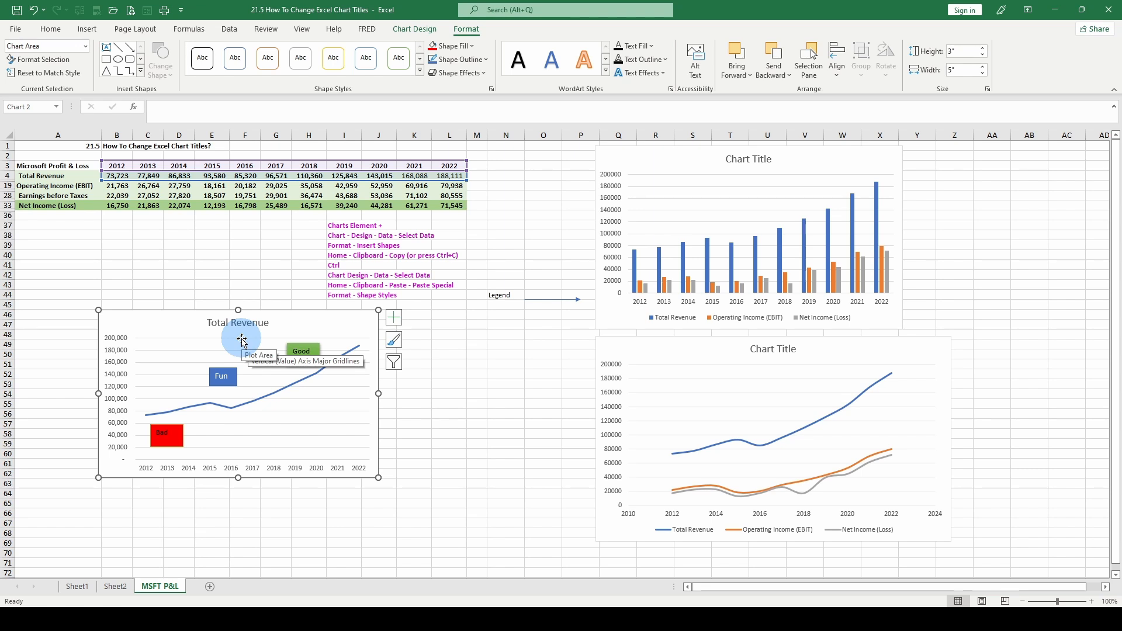
Select the left chart's gridlines and preview outline weights, shadow and glow effects without applying any.
{"action": "left_click", "coordinate": [241, 350]}
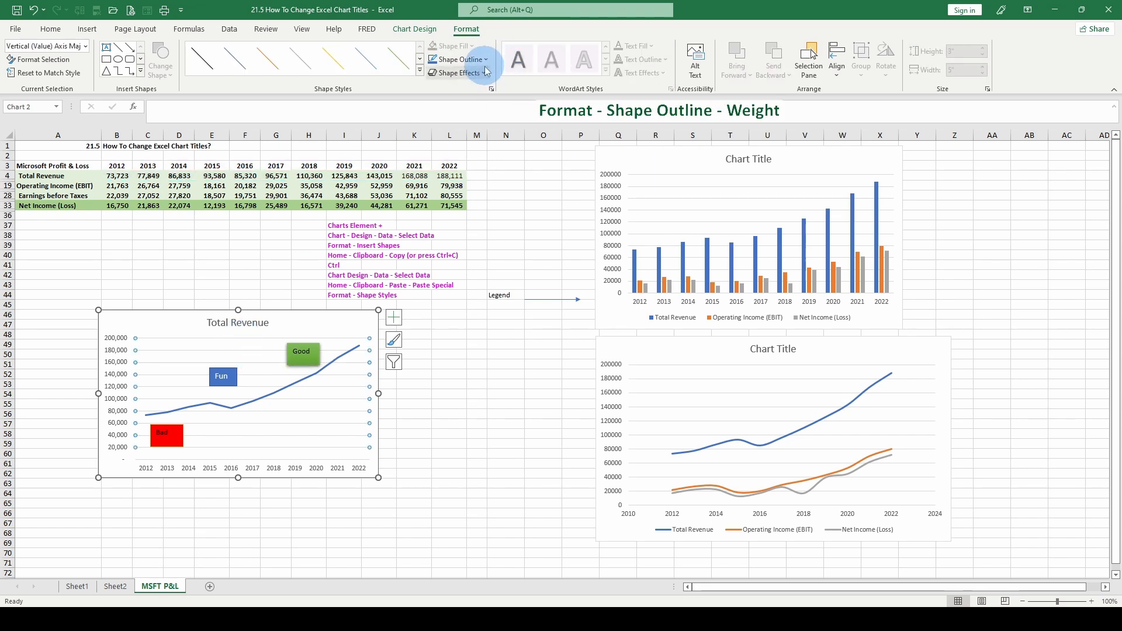
{"action": "left_click", "coordinate": [462, 59]}
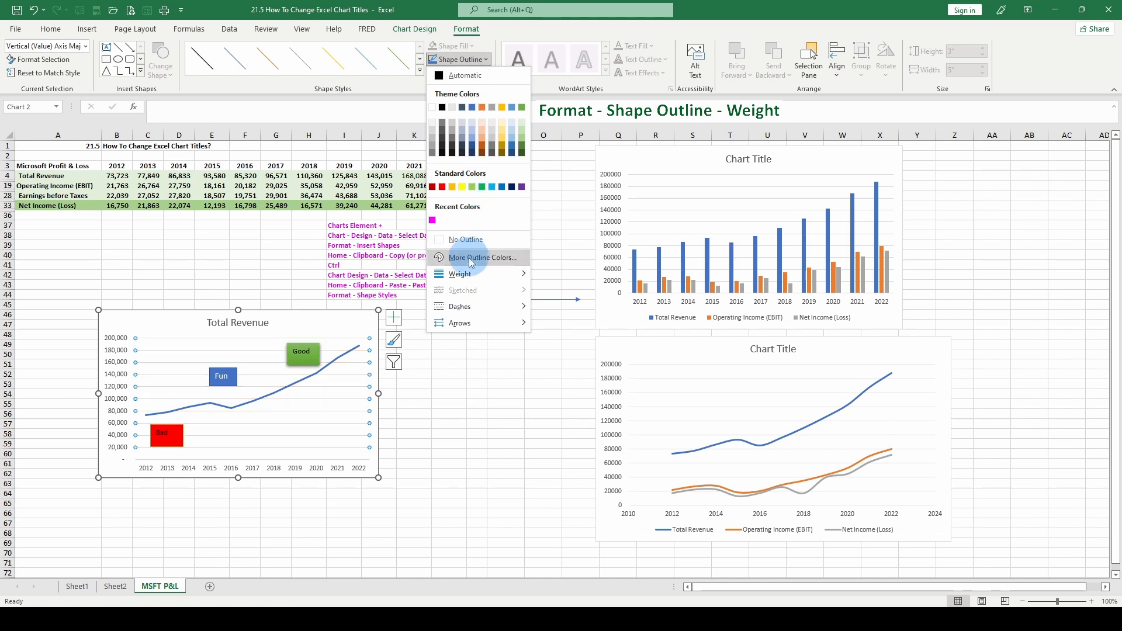
{"action": "mouse_move", "coordinate": [467, 274]}
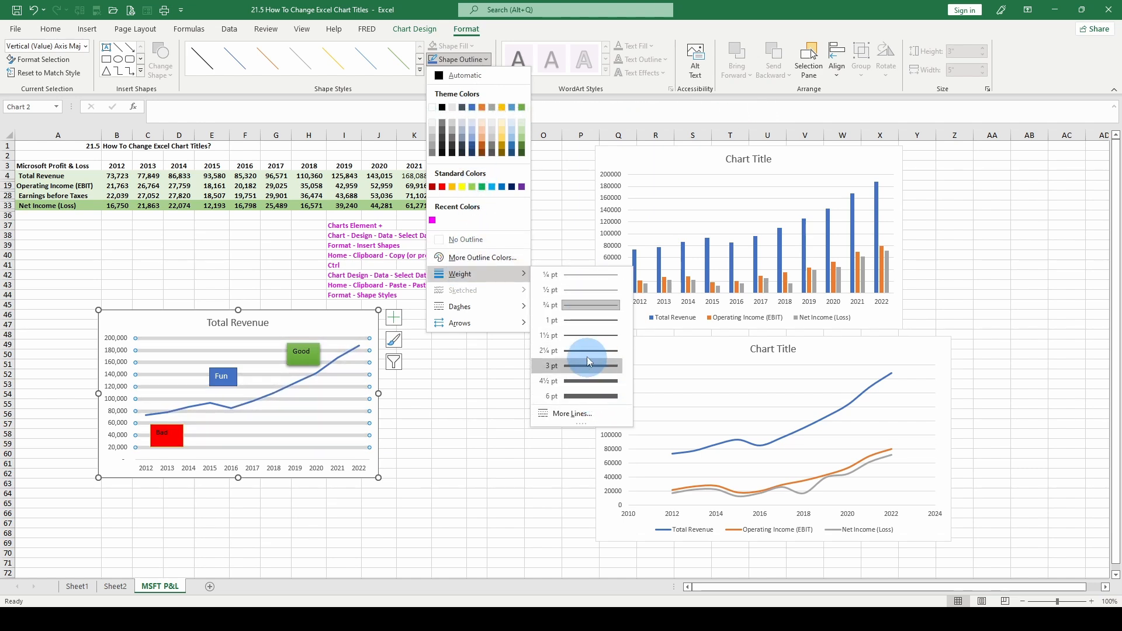
{"action": "left_click", "coordinate": [52, 276]}
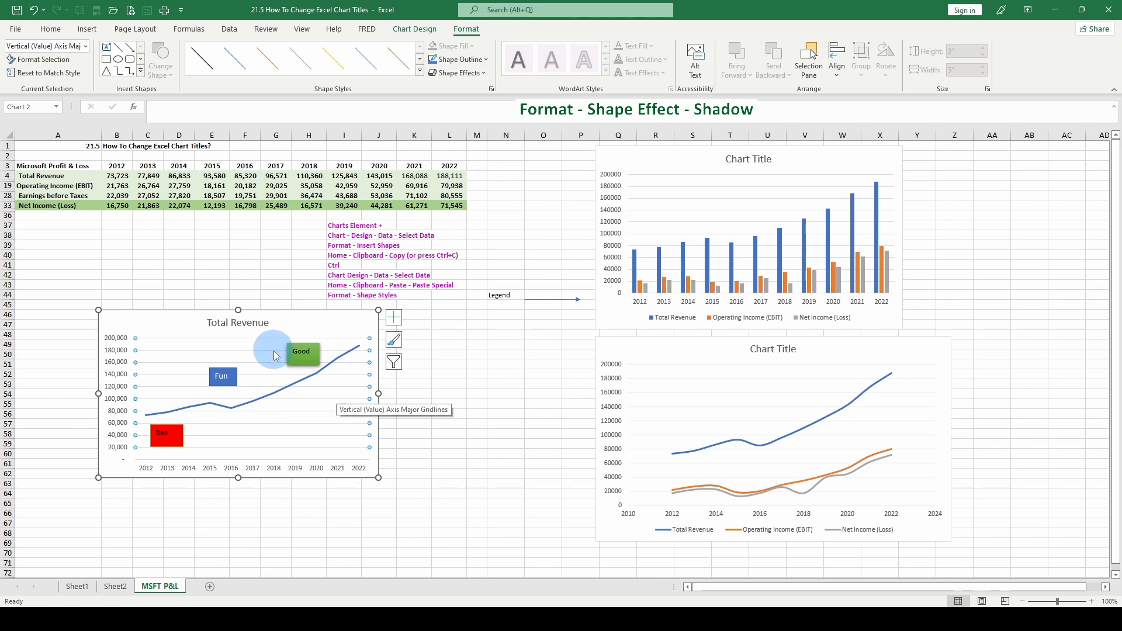
{"action": "left_click", "coordinate": [486, 72]}
{"action": "mouse_move", "coordinate": [472, 133]}
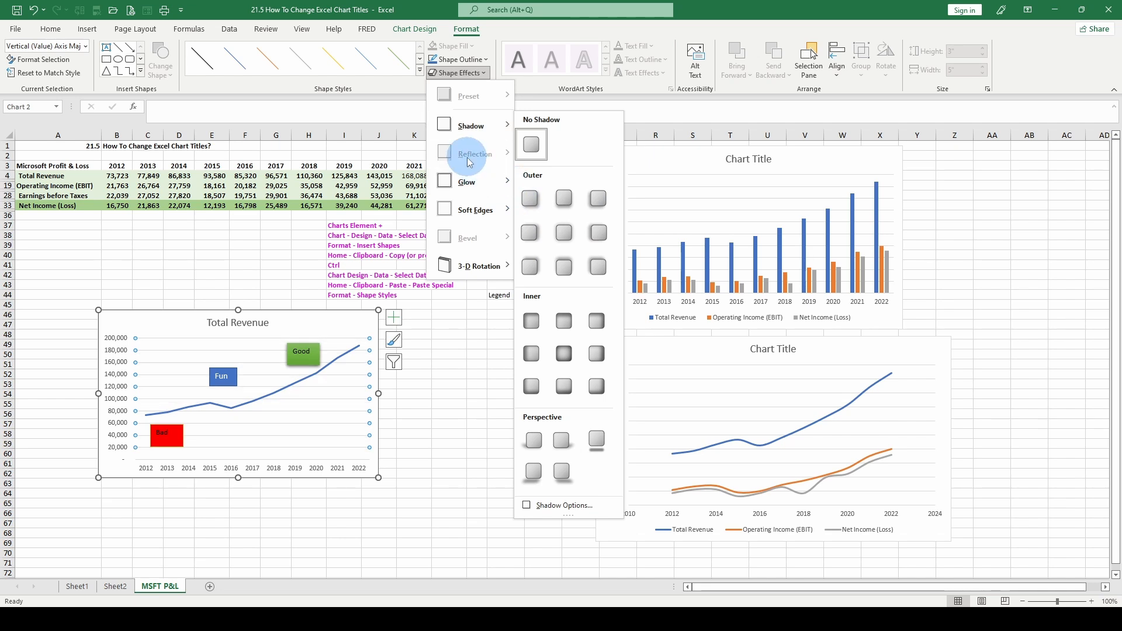
{"action": "mouse_move", "coordinate": [475, 184]}
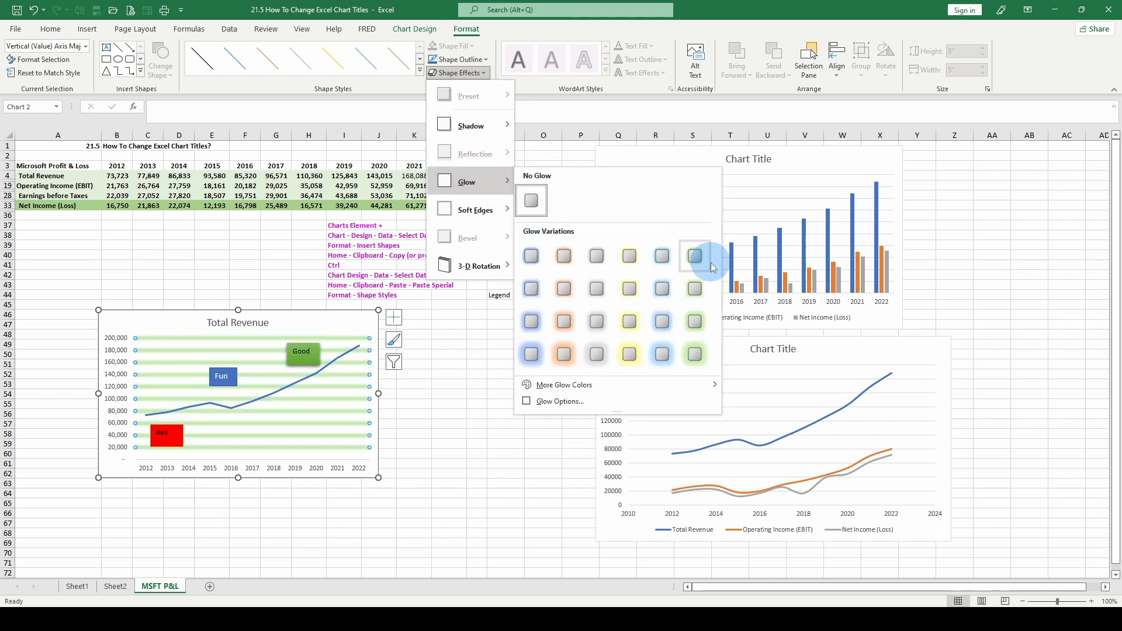
{"action": "mouse_move", "coordinate": [504, 211]}
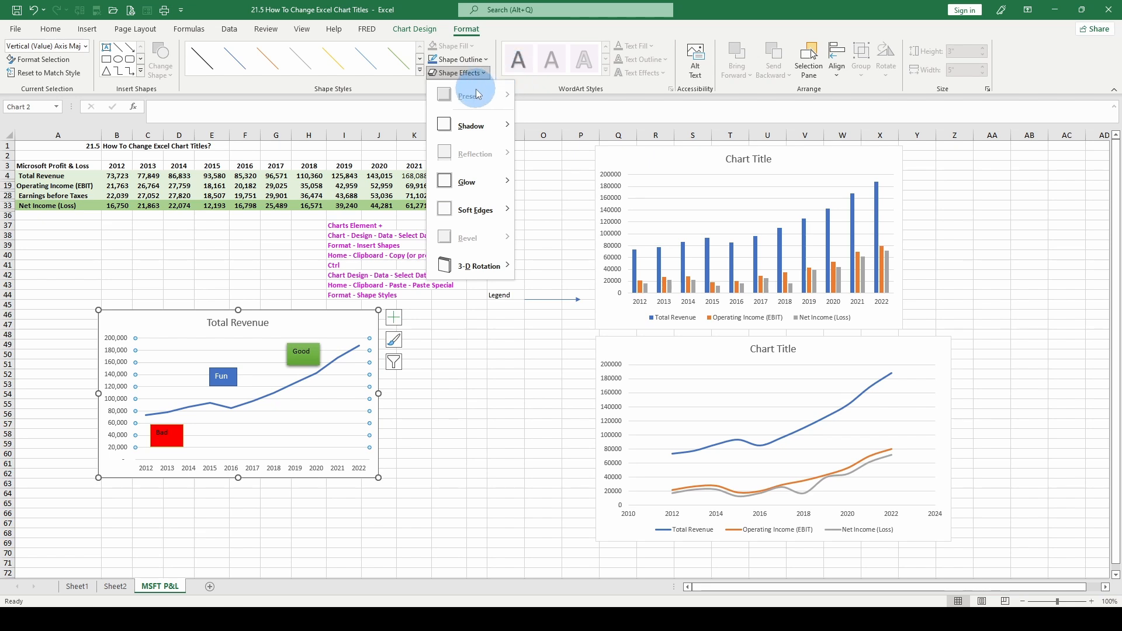
{"action": "left_click", "coordinate": [409, 422]}
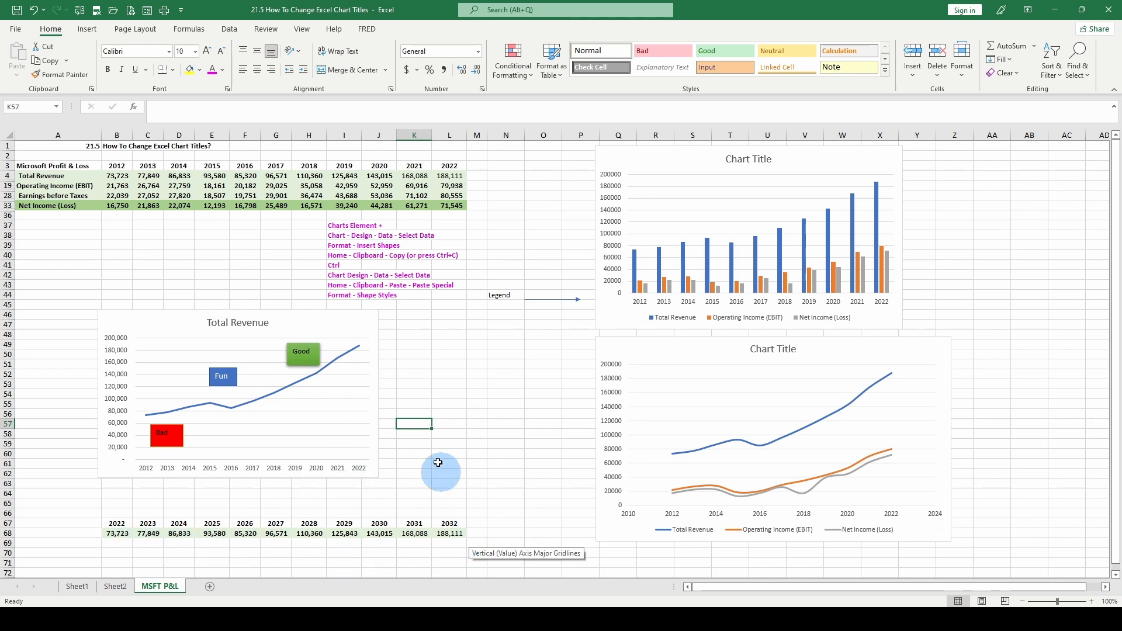
Copy the Total Revenue chart and paste the copy below the data around cell B73.
{"action": "left_click", "coordinate": [265, 342]}
{"action": "scroll", "coordinate": [265, 342], "scroll_direction": "down", "scroll_amount": 1}
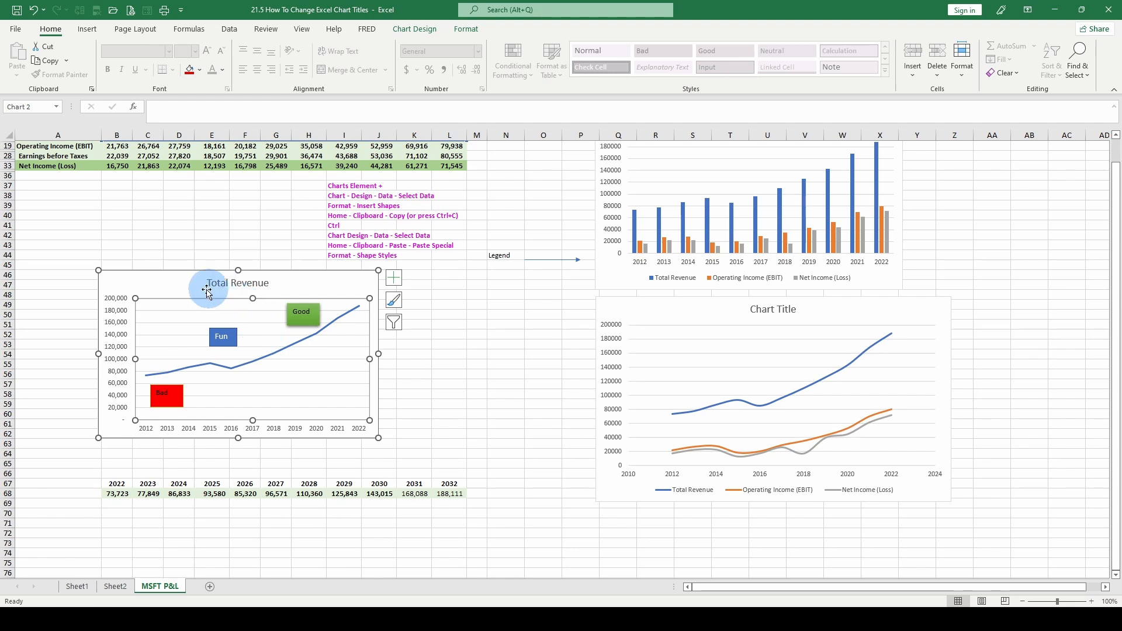
{"action": "left_click", "coordinate": [185, 286]}
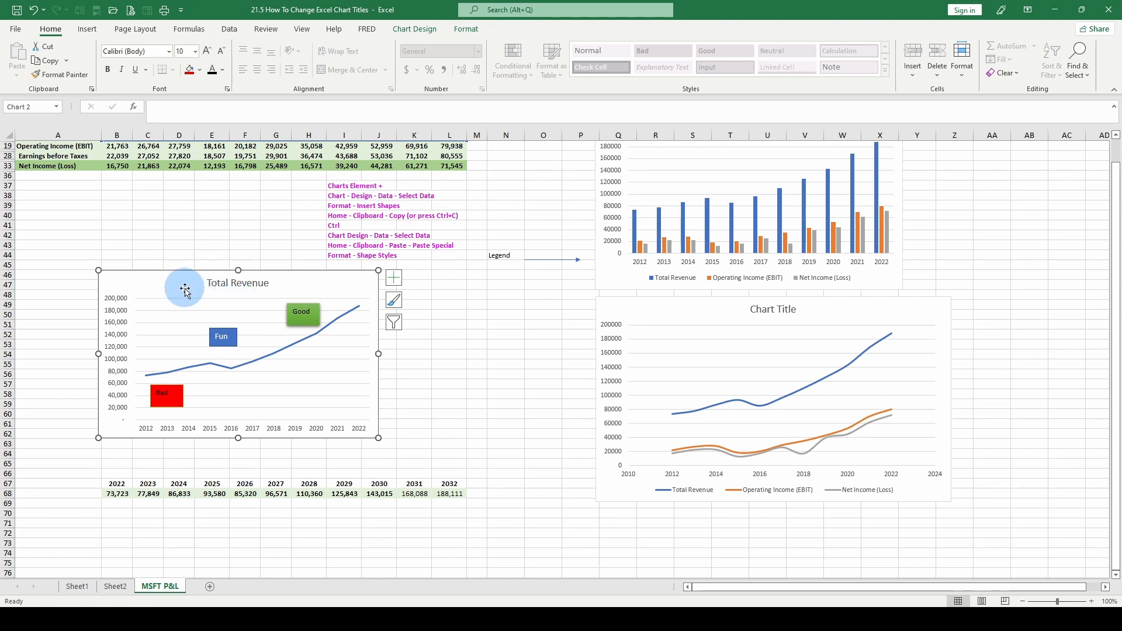
{"action": "scroll", "coordinate": [185, 291], "scroll_direction": "down", "scroll_amount": 4}
{"action": "left_click", "coordinate": [124, 424]}
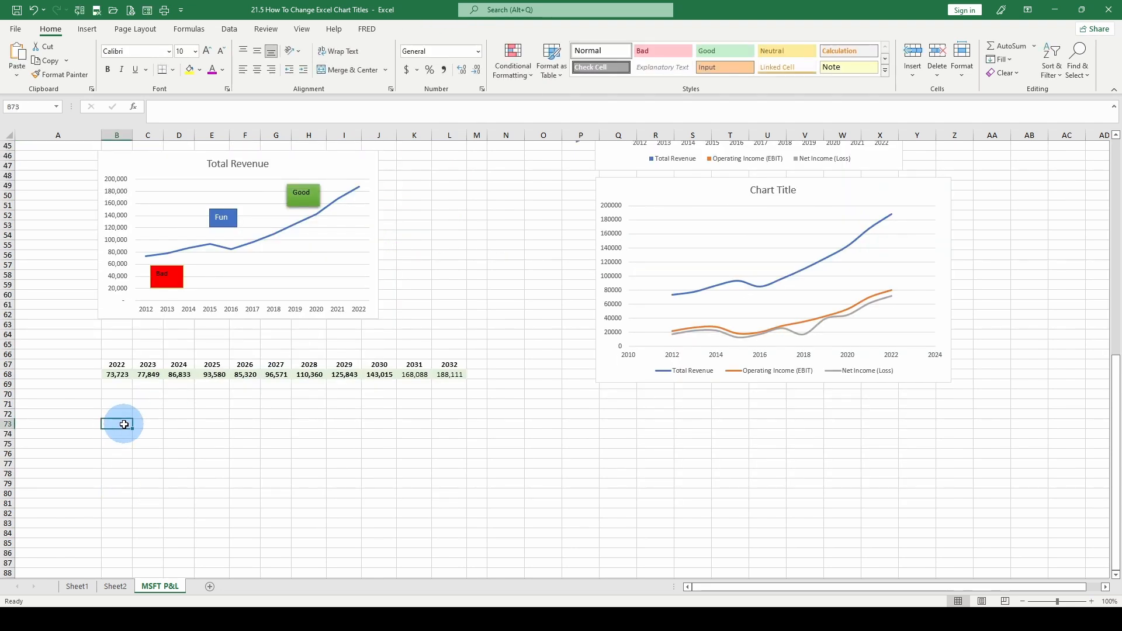
{"action": "key", "text": "ctrl+v"}
{"action": "left_click", "coordinate": [163, 463]}
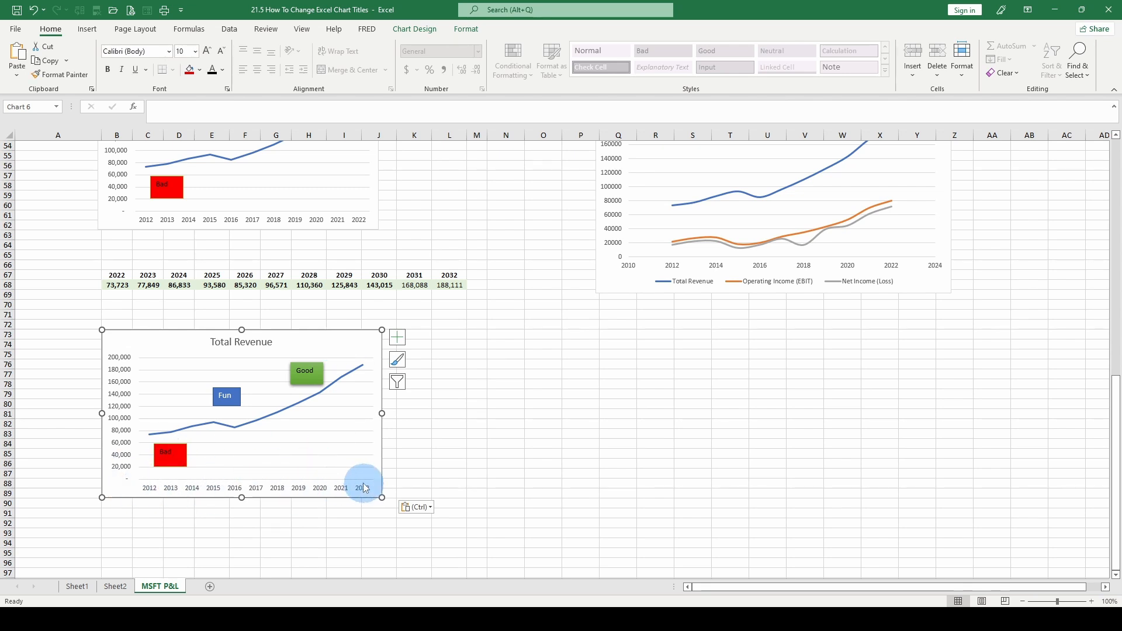
Enter 85,000, 86,123, 91,455, 93,222 and 101,456 as the 2022 to 2026 values in row 68.
{"action": "left_click", "coordinate": [120, 284]}
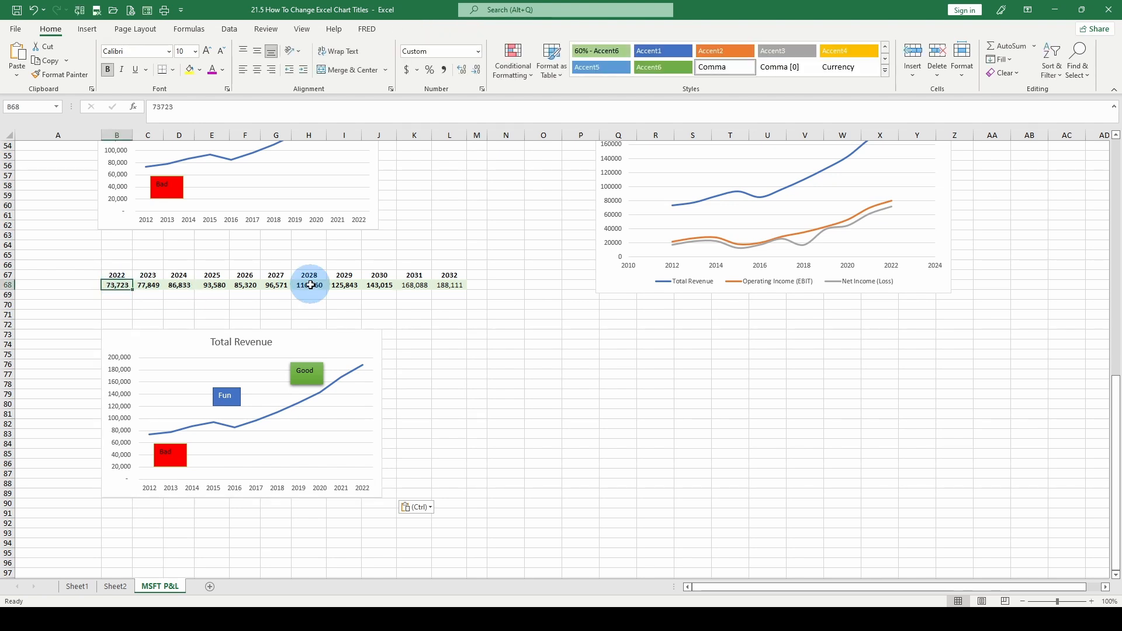
{"action": "type", "text": "85,"}
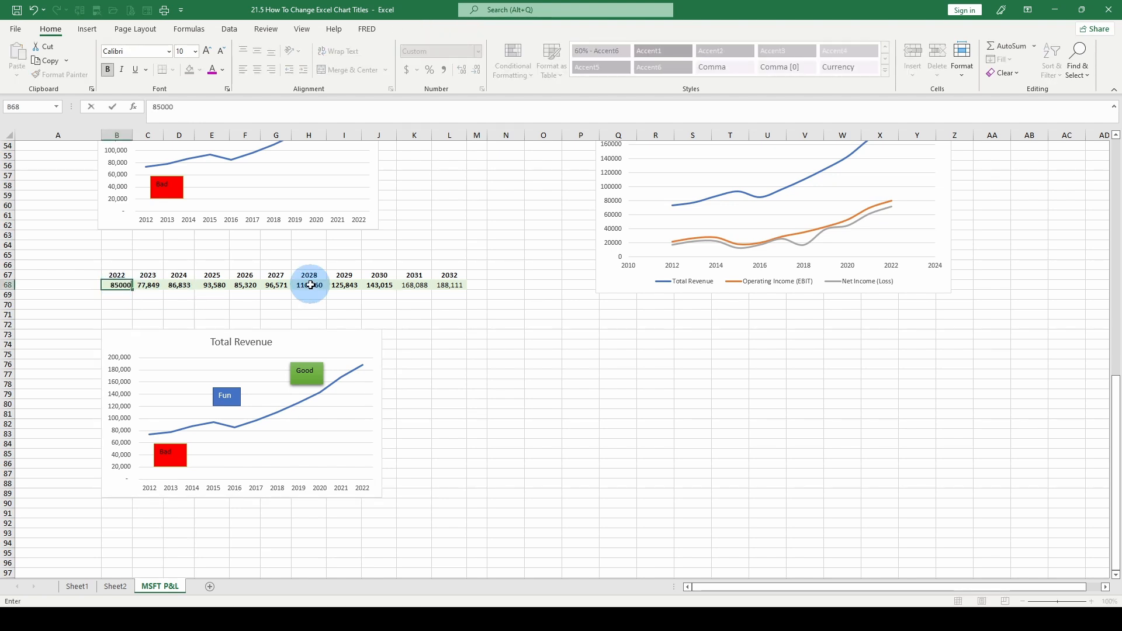
{"action": "type", "text": "000"}
{"action": "key", "text": "Tab"}
{"action": "type", "text": "8"}
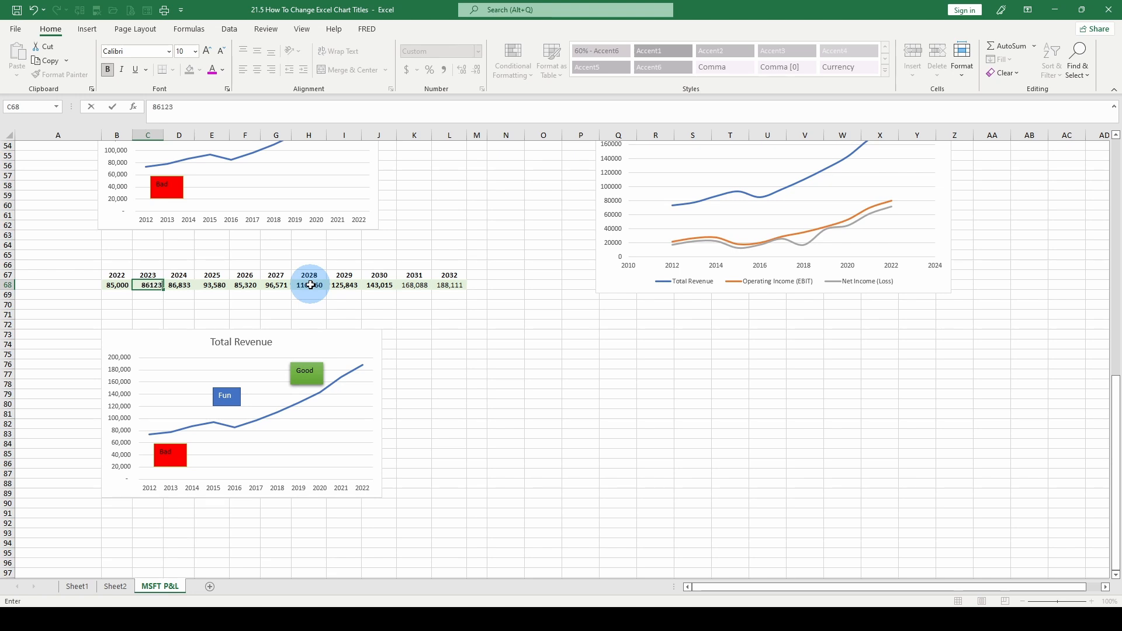
{"action": "key", "text": "Tab"}
{"action": "type", "text": "9"}
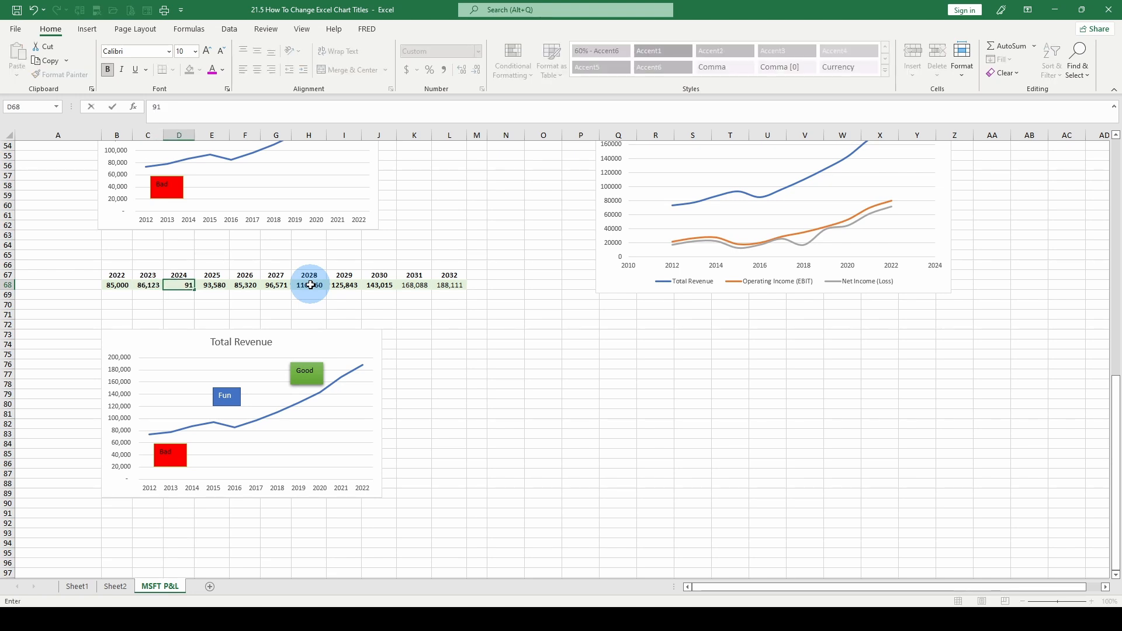
{"action": "key", "text": "Tab"}
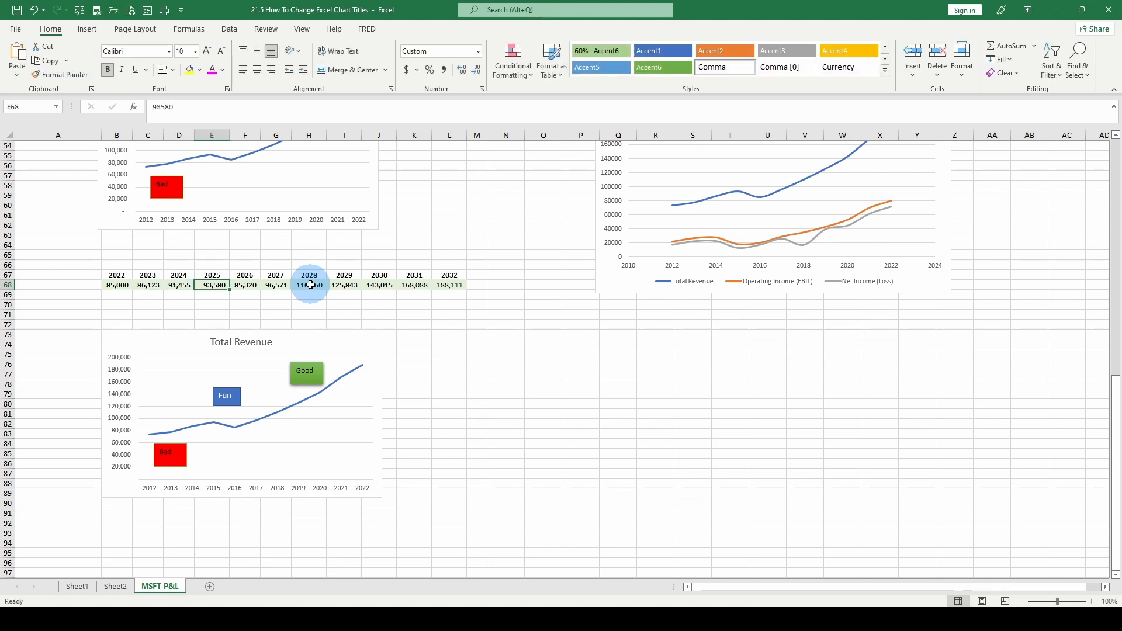
{"action": "type", "text": "93222"}
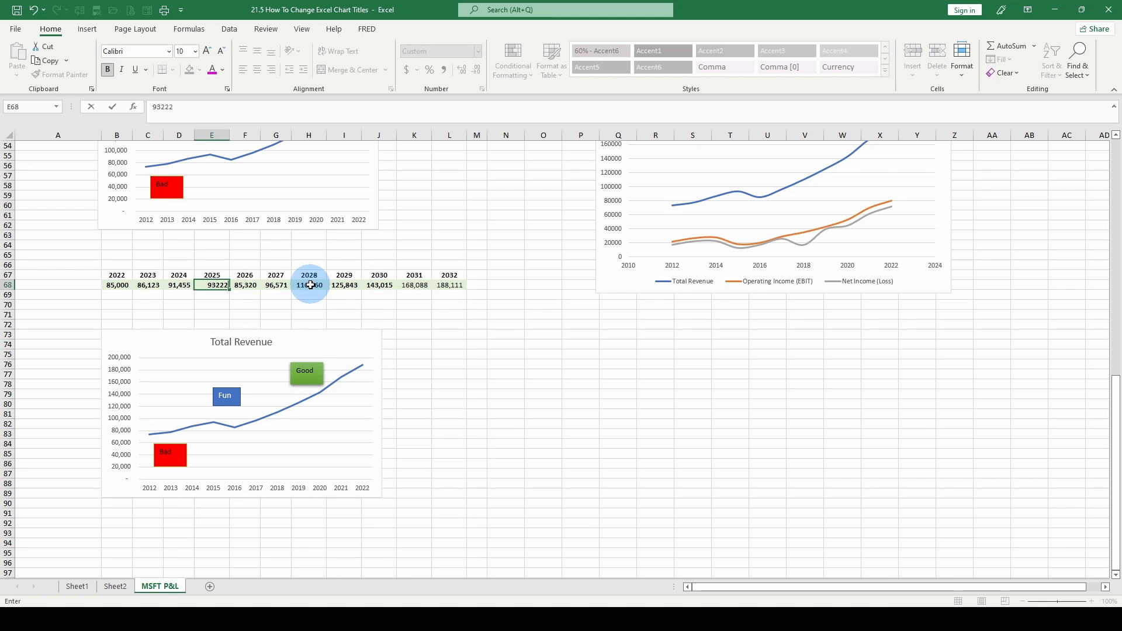
{"action": "key", "text": "Tab"}
{"action": "type", "text": "10"}
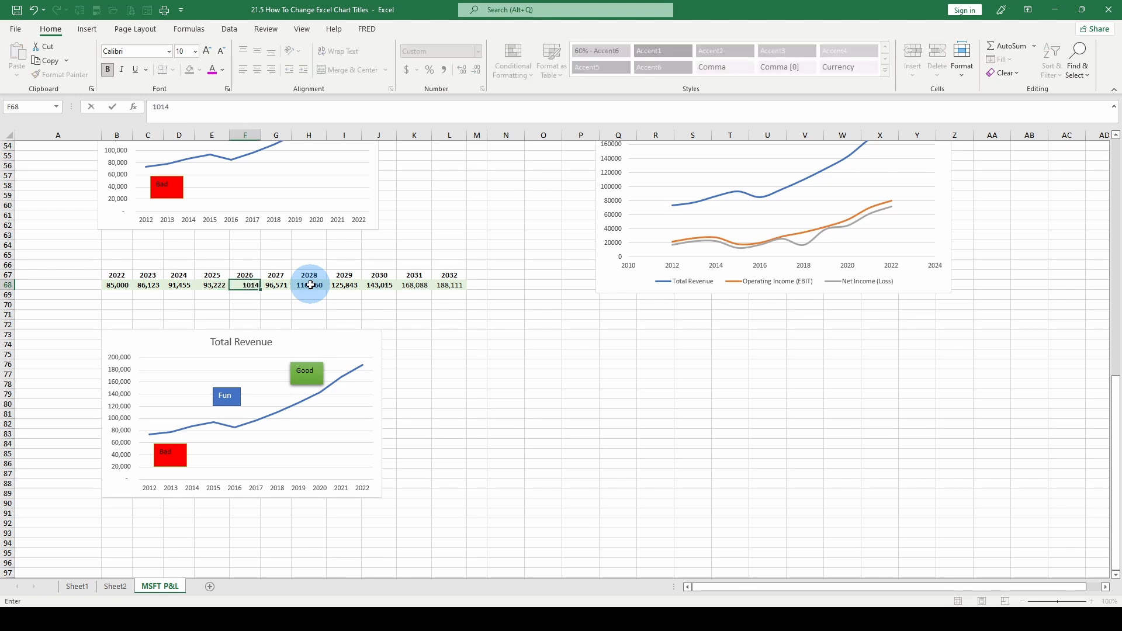
Enter 144,444 for 2031 and 200,000 for 2032 in row 68.
{"action": "key", "text": "Right"}
{"action": "key", "text": "Right"}
{"action": "key", "text": "Right"}
{"action": "key", "text": "Right"}
{"action": "key", "text": "Right"}
{"action": "key", "text": "Right"}
{"action": "key", "text": "Right"}
{"action": "key", "text": "Right"}
{"action": "key", "text": "Right"}
{"action": "key", "text": "Right"}
{"action": "key", "text": "Left"}
{"action": "key", "text": "Left"}
{"action": "key", "text": "Left"}
{"action": "key", "text": "Left"}
{"action": "key", "text": "Left"}
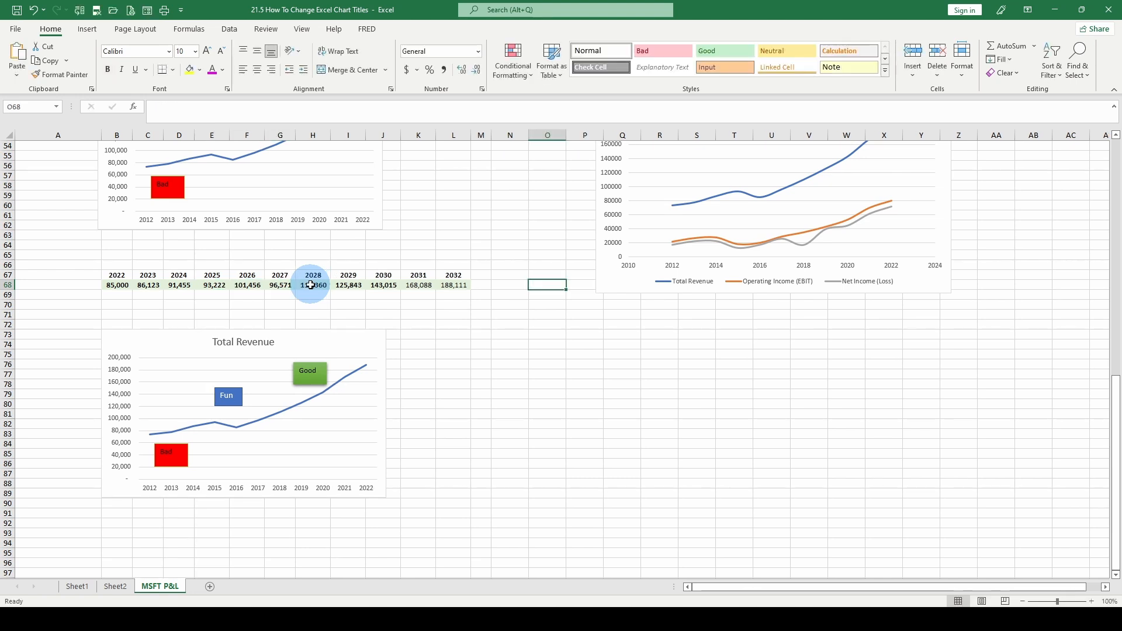
{"action": "type", "text": "1"}
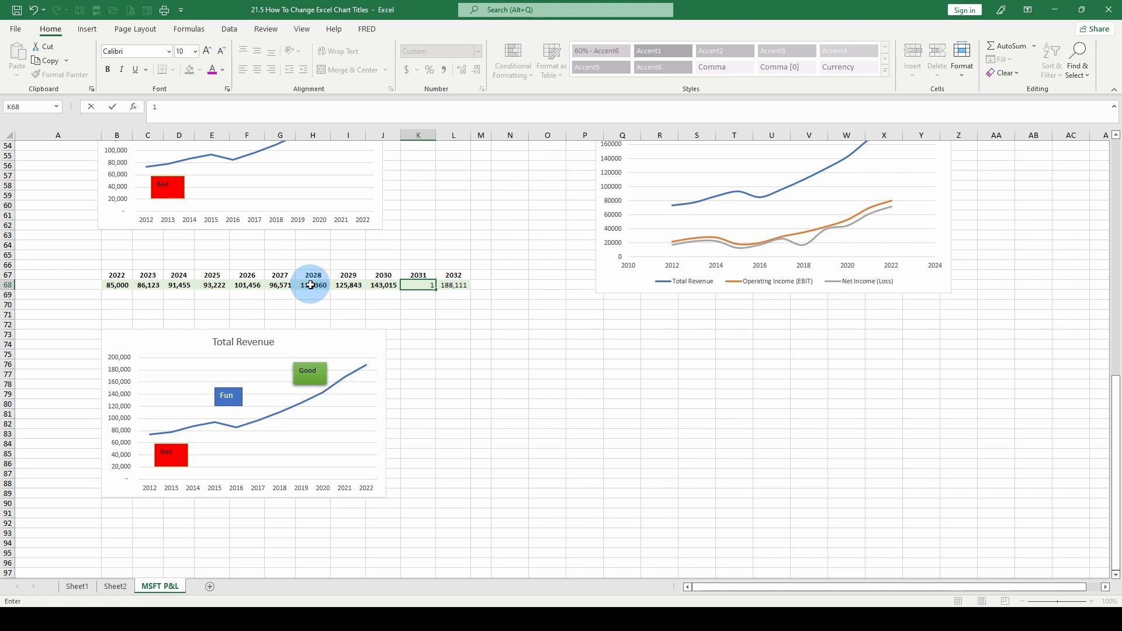
{"action": "type", "text": "44,444"}
{"action": "key", "text": "Tab"}
{"action": "type", "text": "2"}
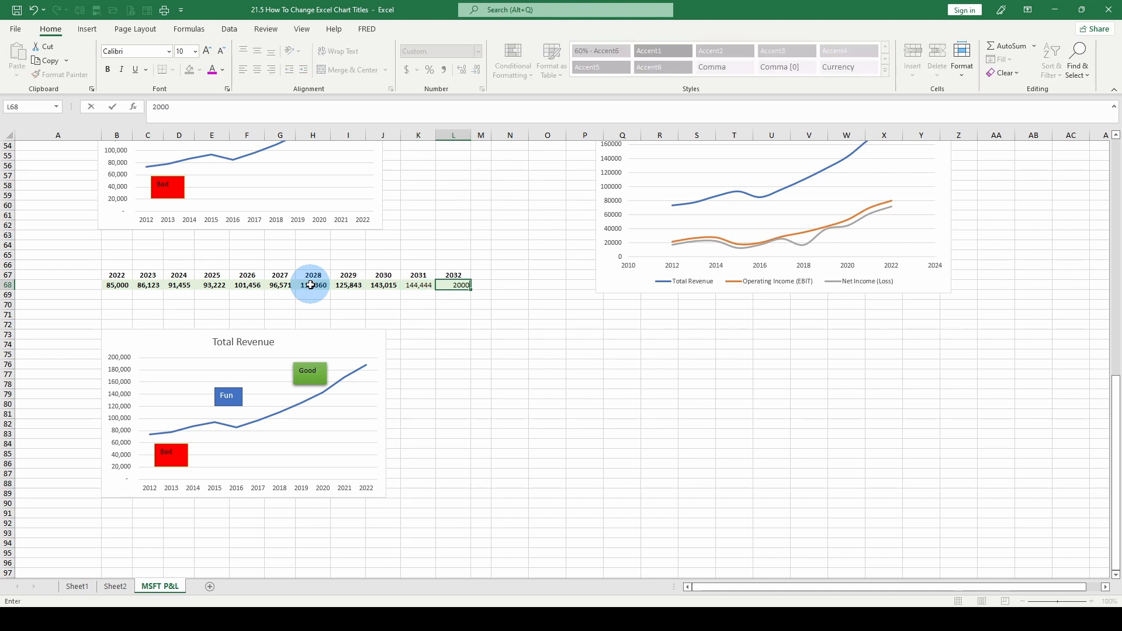
{"action": "key", "text": "Return"}
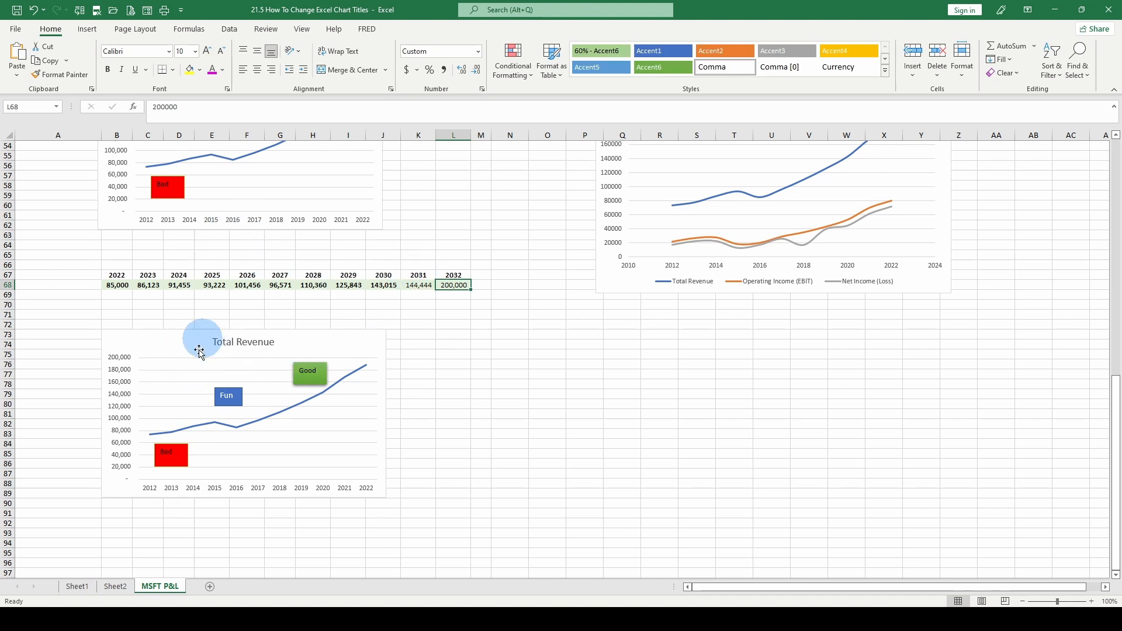
Point the copied chart's Total Revenue series values at the new data in row 68, cells B68 to L68.
{"action": "left_click", "coordinate": [347, 349]}
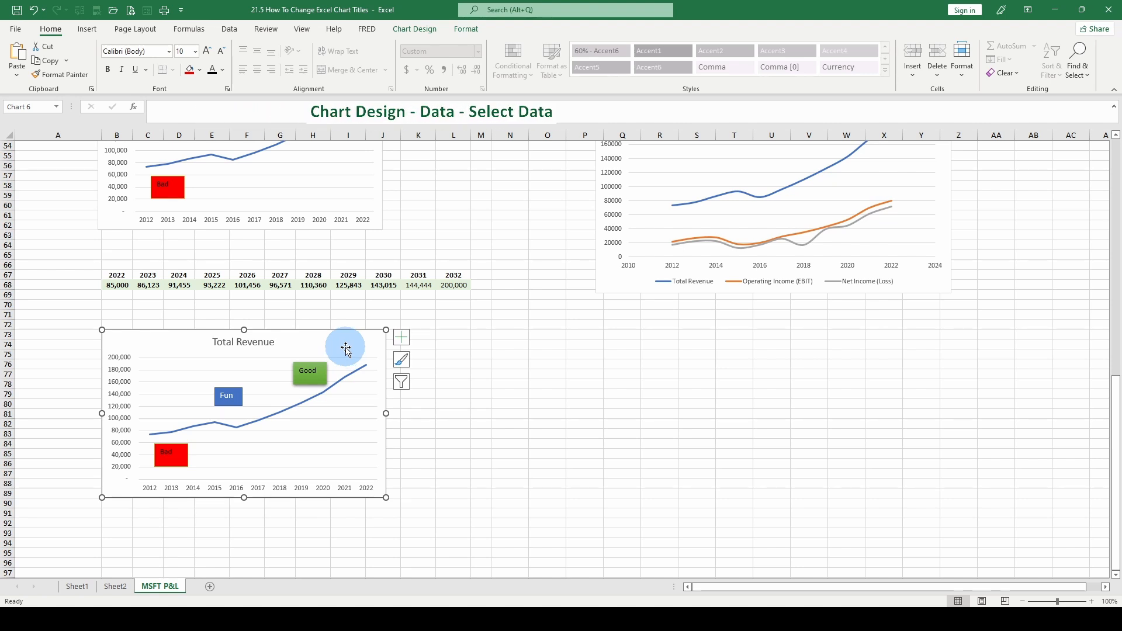
{"action": "left_click", "coordinate": [421, 32]}
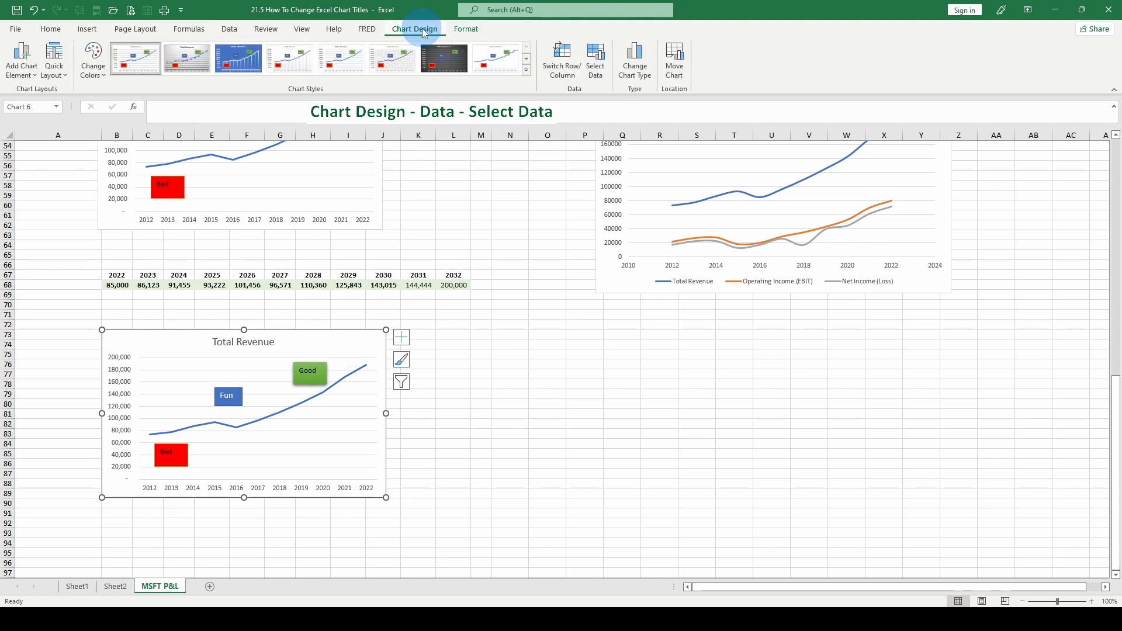
{"action": "left_click", "coordinate": [598, 71]}
{"action": "scroll", "coordinate": [519, 380], "scroll_direction": "down", "scroll_amount": 5}
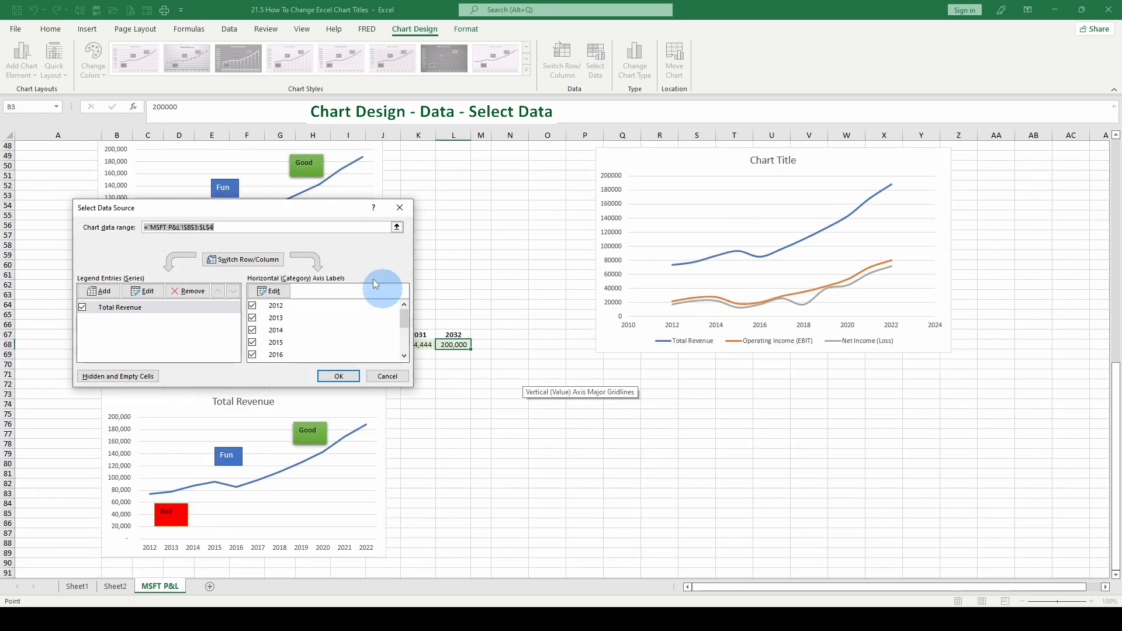
{"action": "left_click_drag", "start_coordinate": [266, 214], "coordinate": [600, 271]}
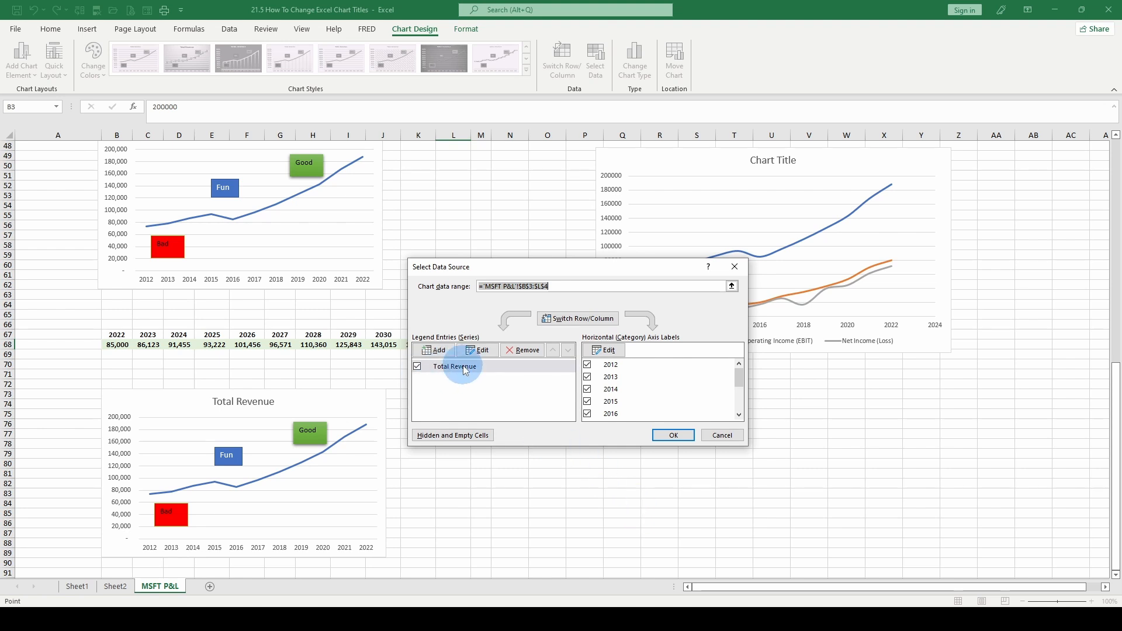
{"action": "left_click", "coordinate": [488, 354]}
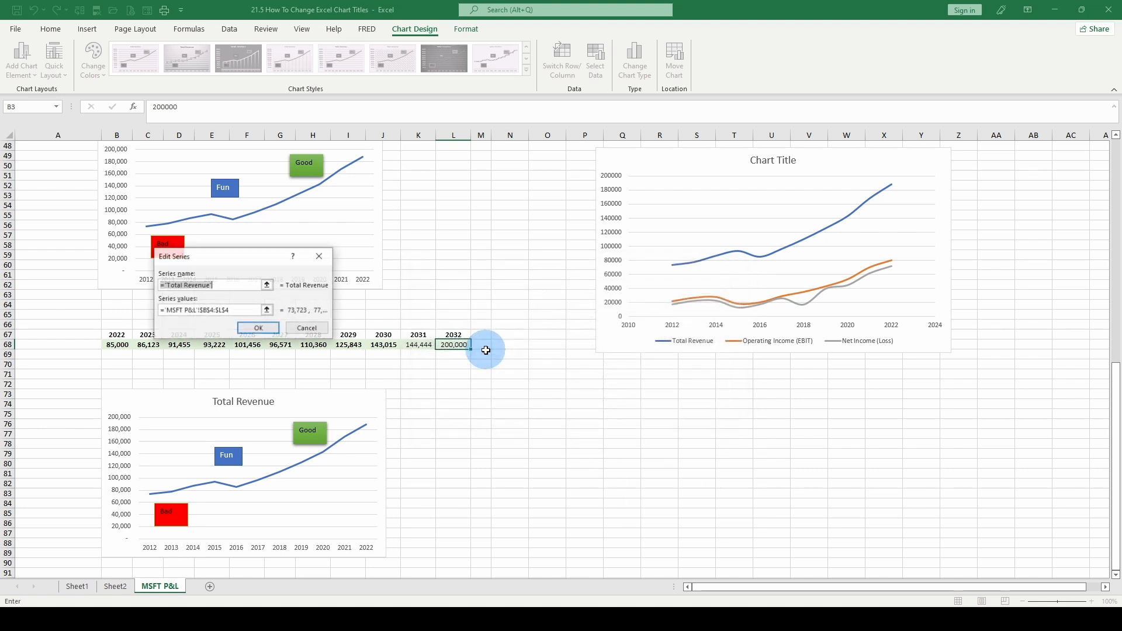
{"action": "left_click", "coordinate": [161, 310]}
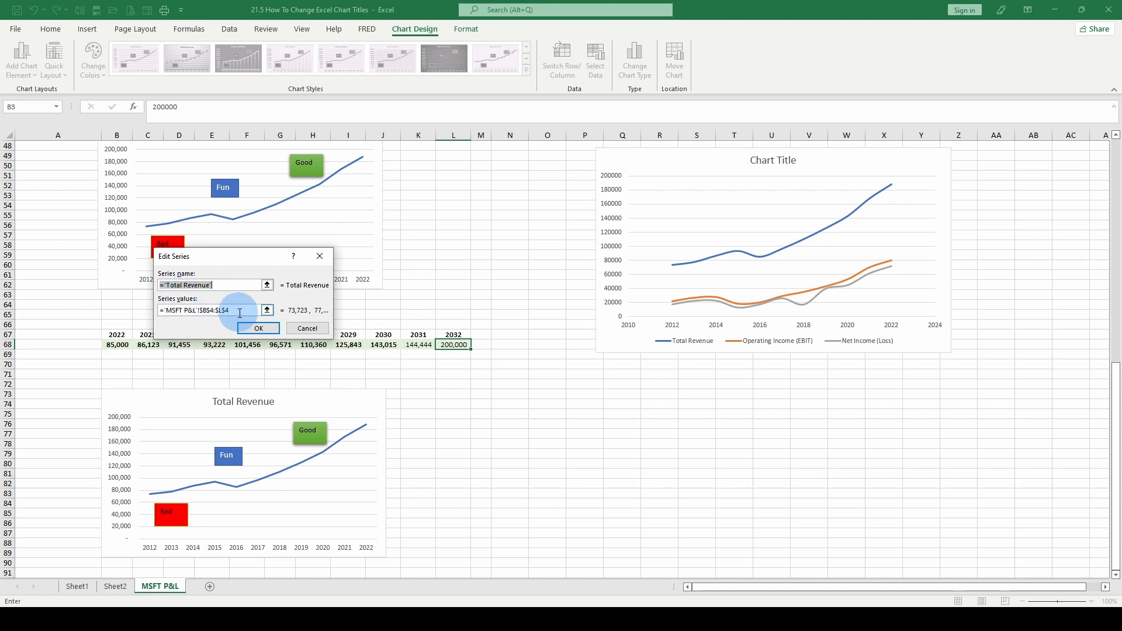
{"action": "left_click_drag", "start_coordinate": [239, 313], "coordinate": [150, 316]}
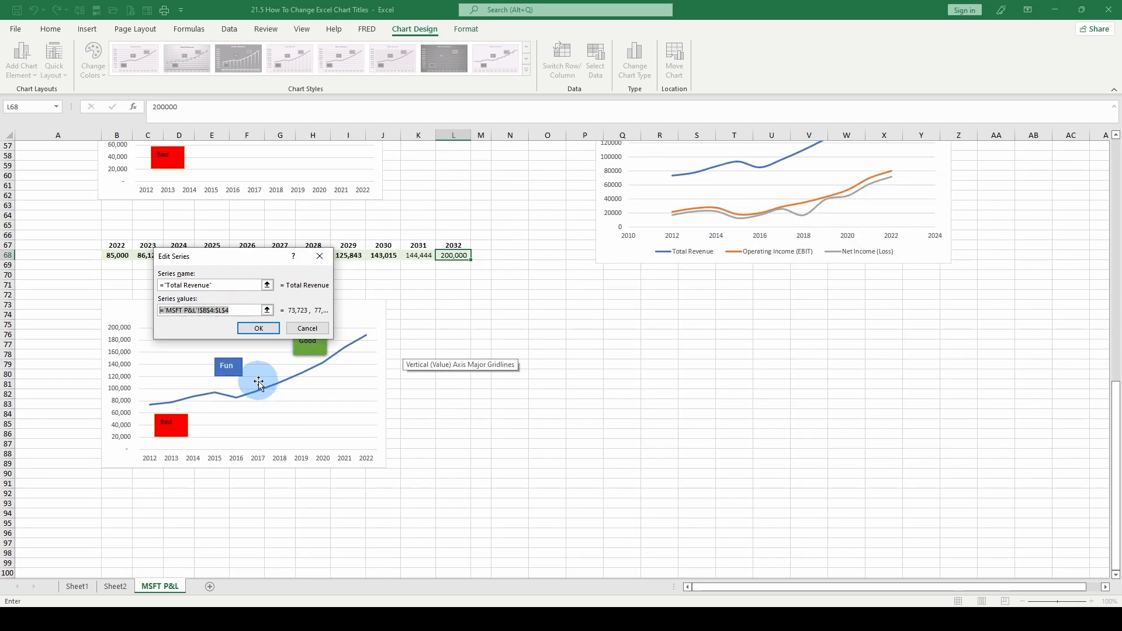
{"action": "left_click", "coordinate": [114, 256]}
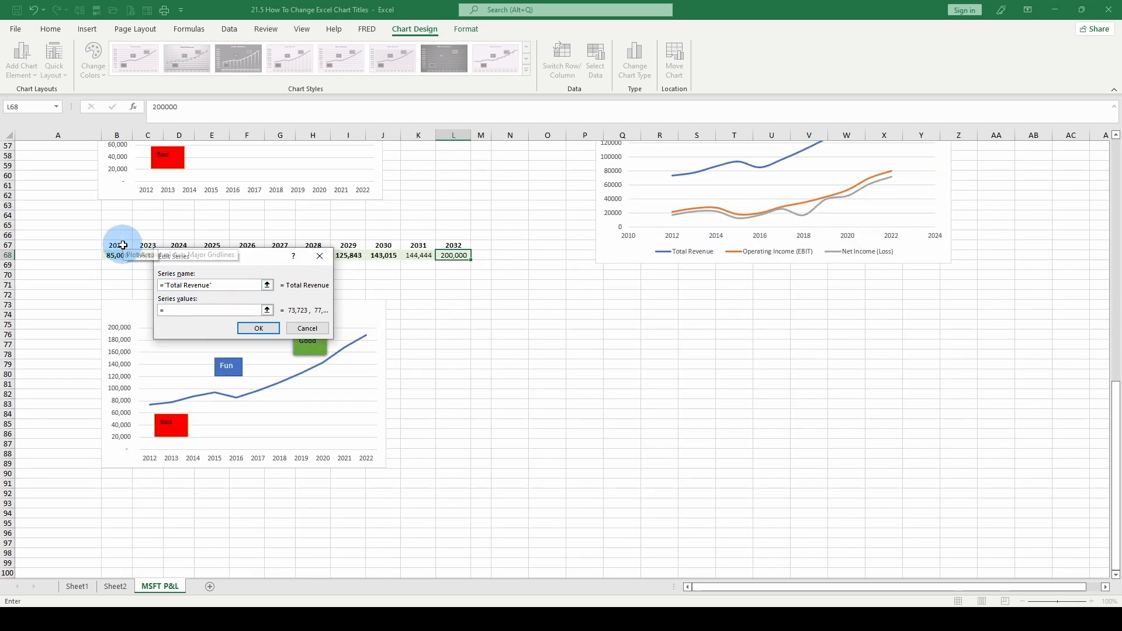
{"action": "left_click_drag", "start_coordinate": [114, 256], "coordinate": [449, 255]}
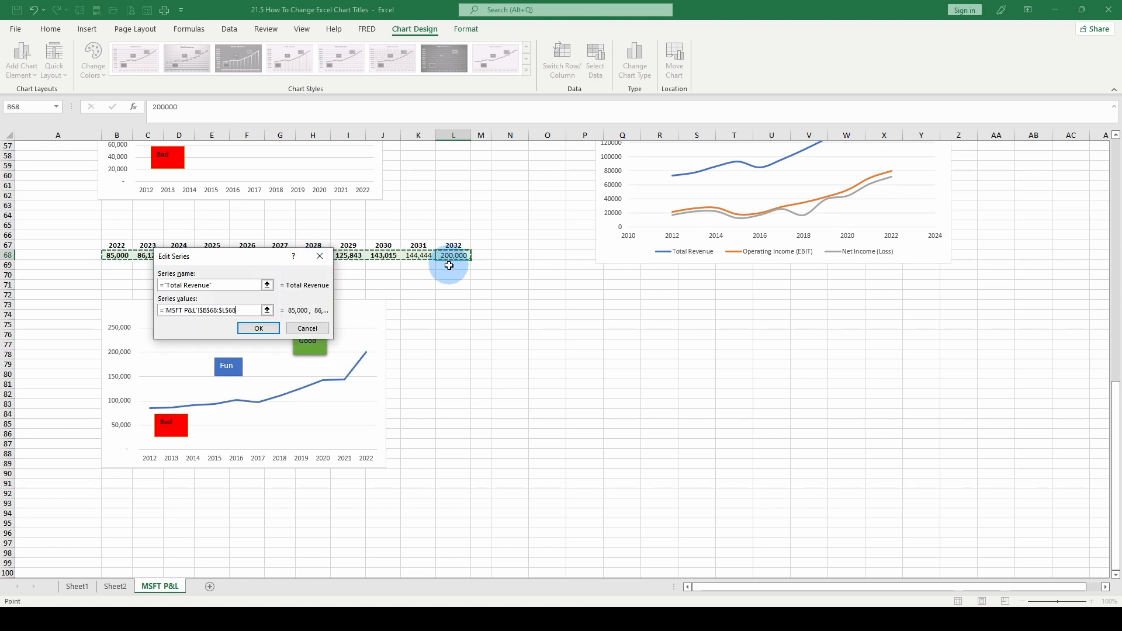
{"action": "key", "text": "Return"}
{"action": "left_click", "coordinate": [670, 433]}
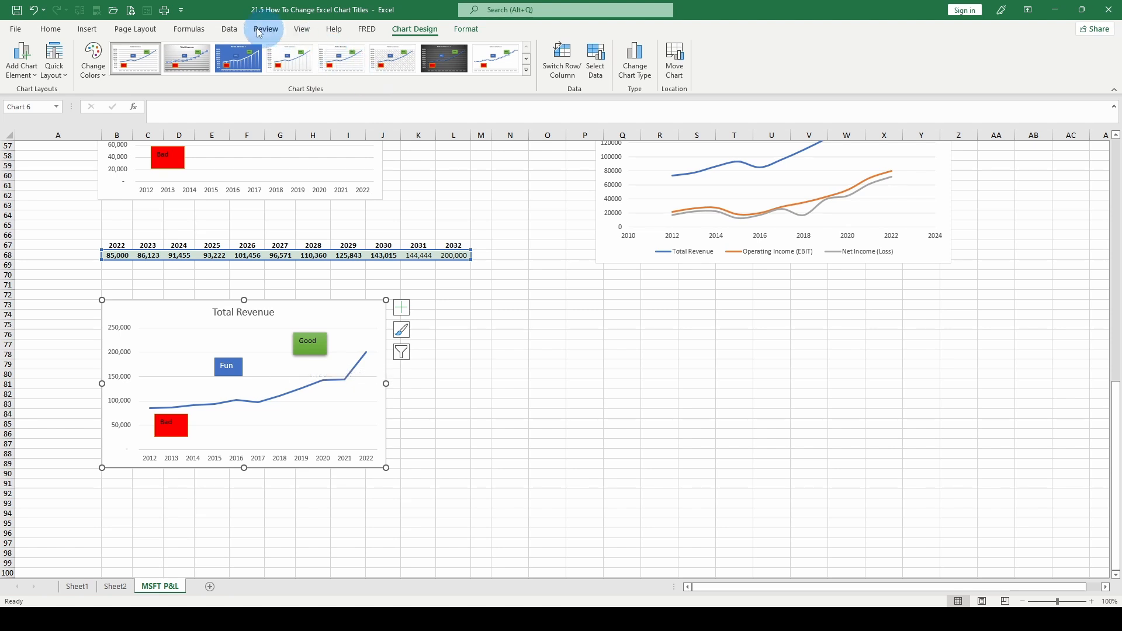
Set the copied chart's horizontal axis labels to the years in row 67, cells B67 to L67.
{"action": "left_click", "coordinate": [596, 63]}
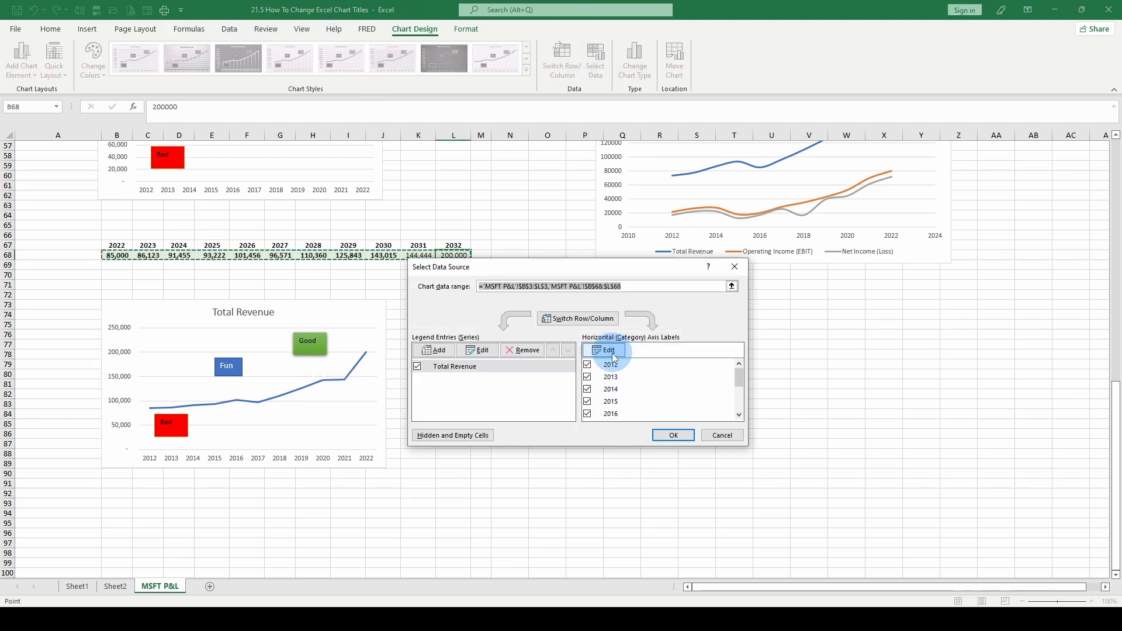
{"action": "left_click", "coordinate": [611, 355]}
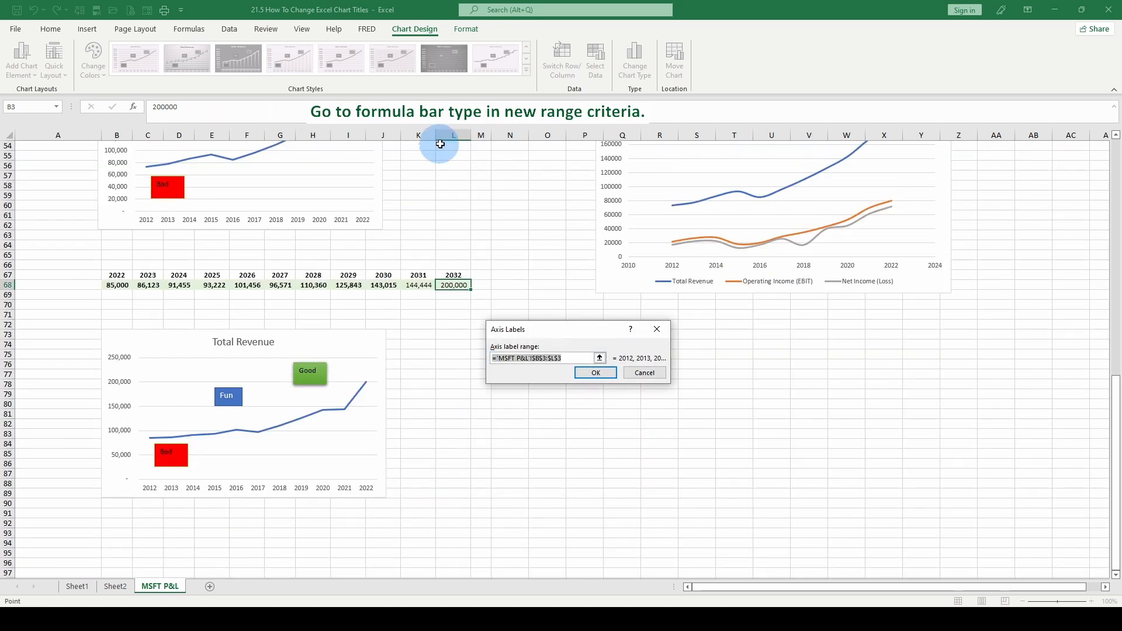
{"action": "scroll", "coordinate": [444, 367], "scroll_direction": "up", "scroll_amount": 7}
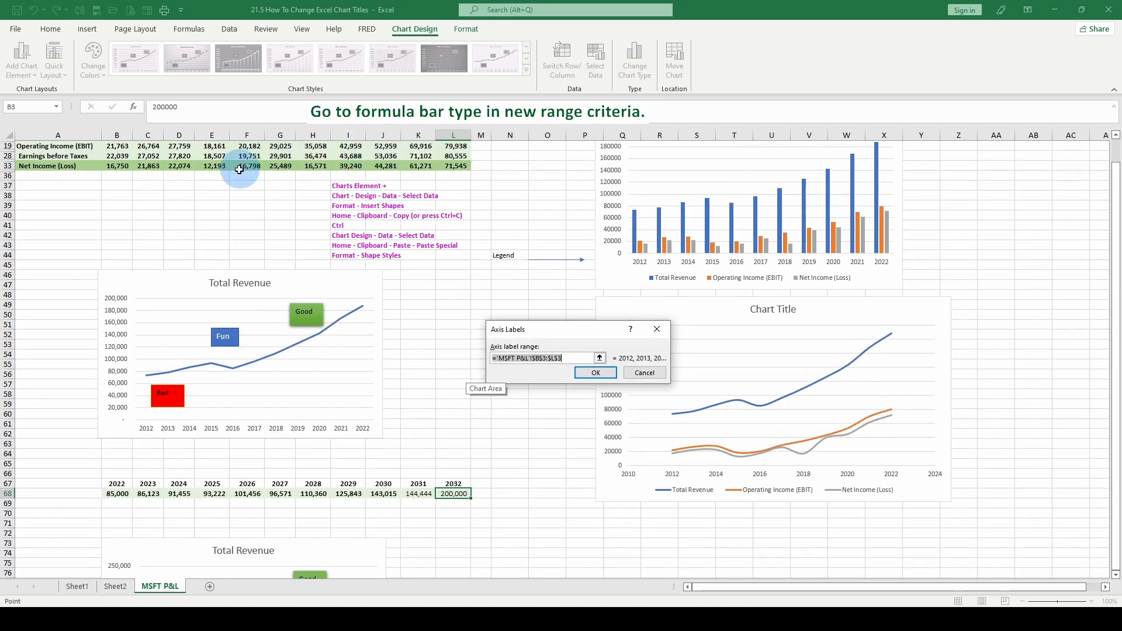
{"action": "scroll", "coordinate": [388, 399], "scroll_direction": "down", "scroll_amount": 13}
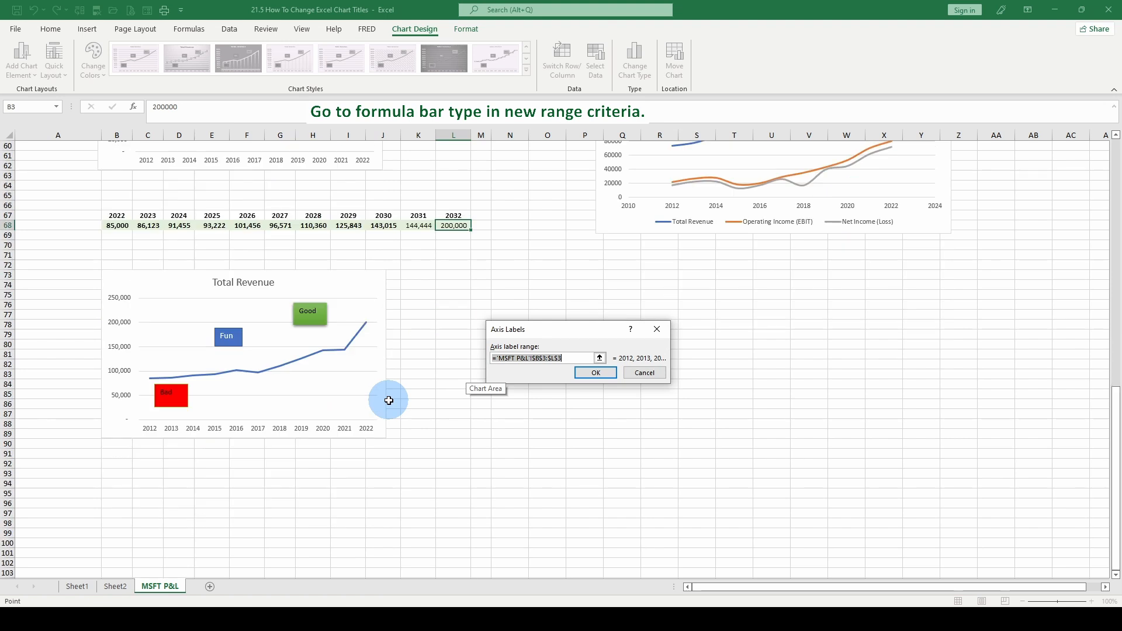
{"action": "left_click_drag", "start_coordinate": [581, 358], "coordinate": [525, 357]}
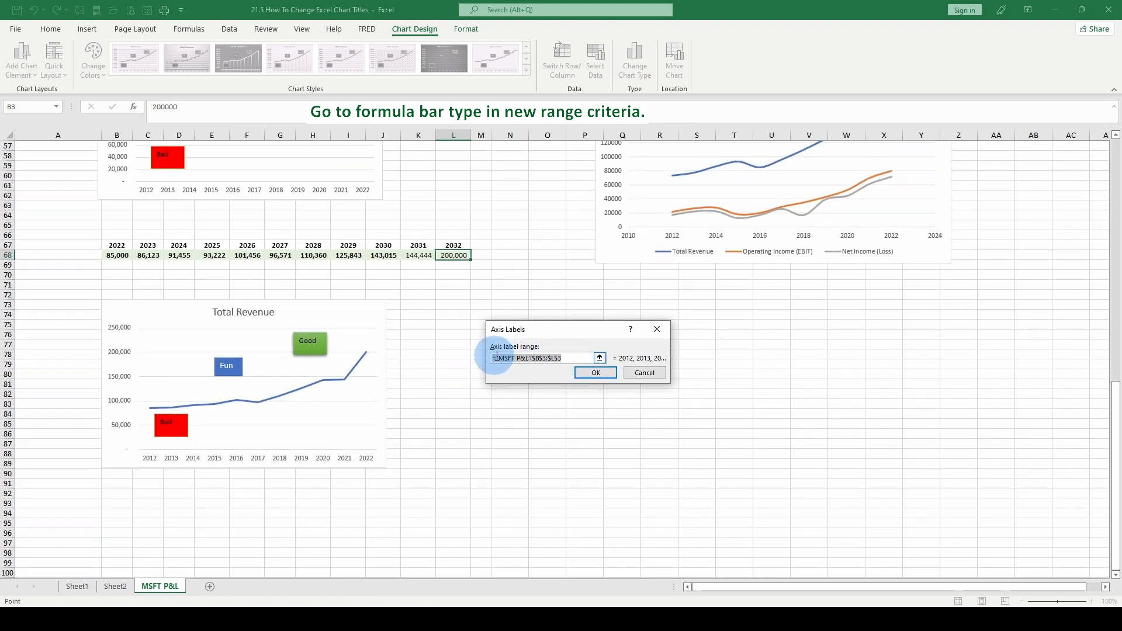
{"action": "left_click", "coordinate": [127, 244]}
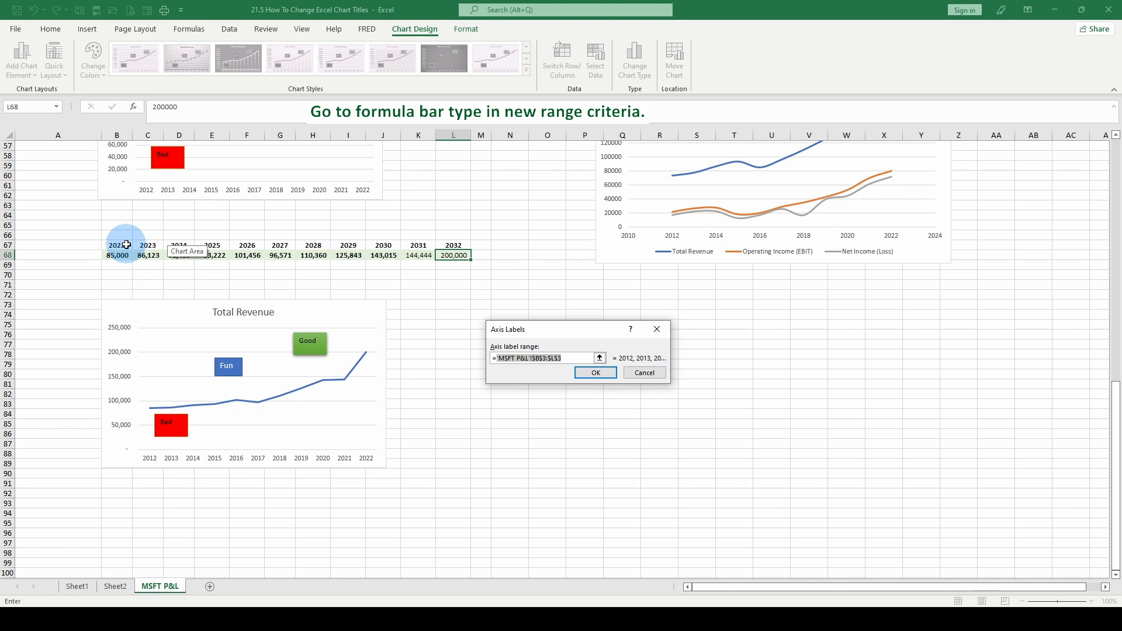
{"action": "left_click_drag", "start_coordinate": [127, 244], "coordinate": [453, 245]}
{"action": "left_click", "coordinate": [600, 376]}
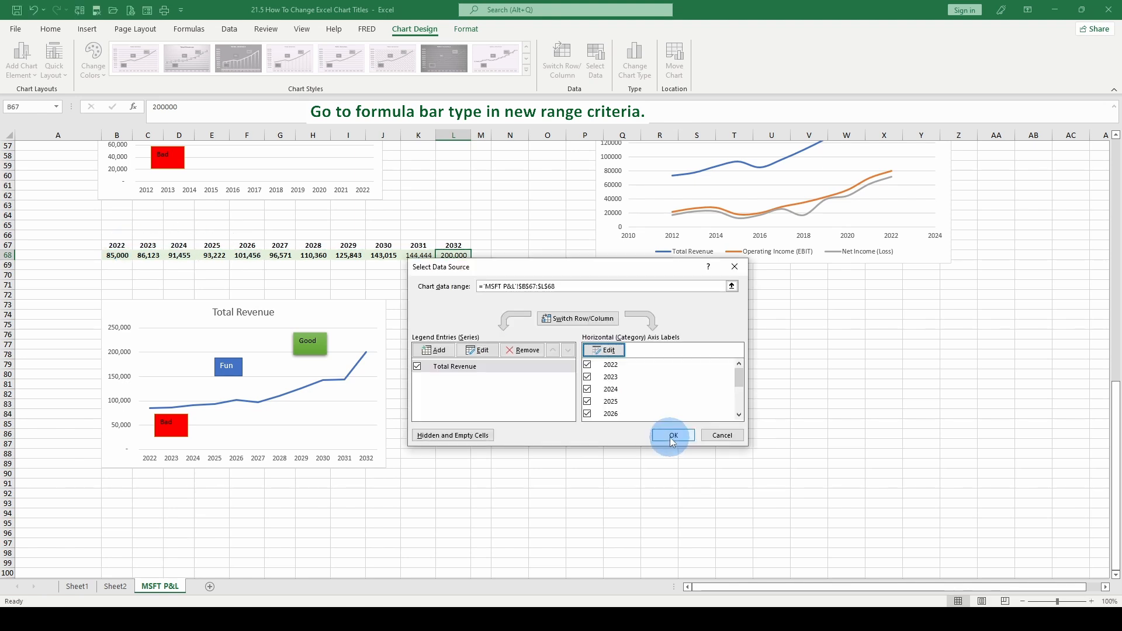
{"action": "left_click", "coordinate": [672, 435]}
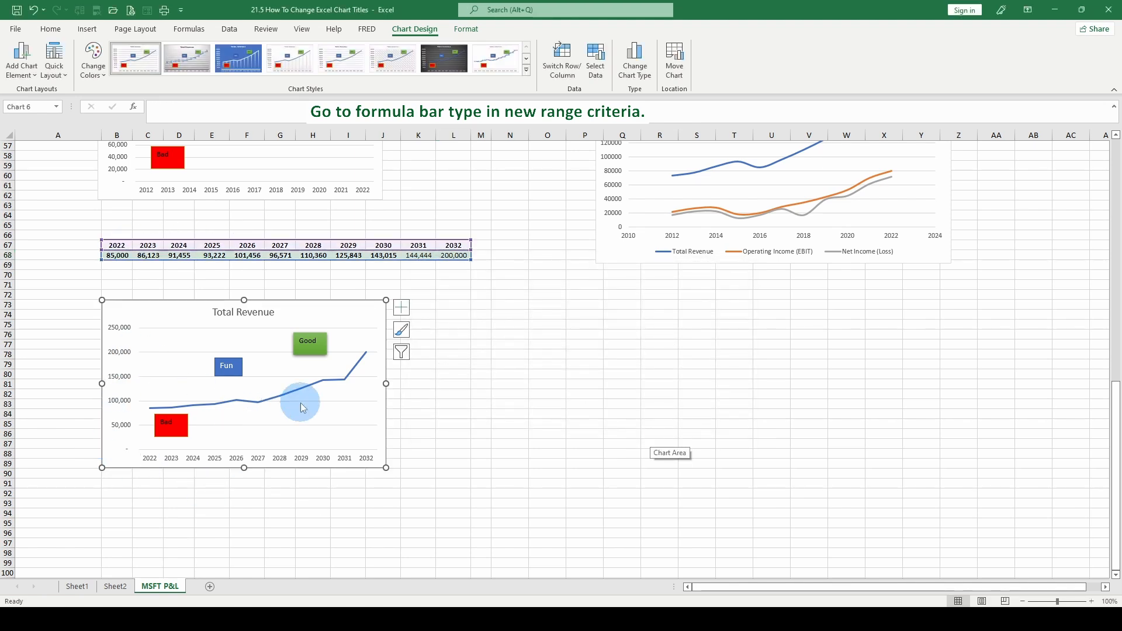